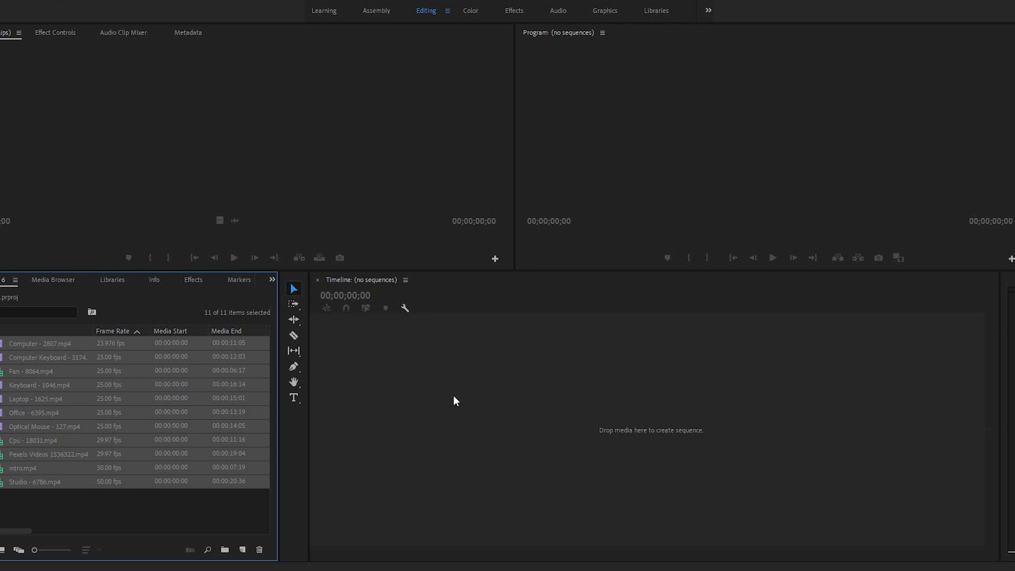
Step: Build a sequence from Pexels Videos 1536322.mp4, then delete its clips to leave it empty
key(ctrl+shift+a)
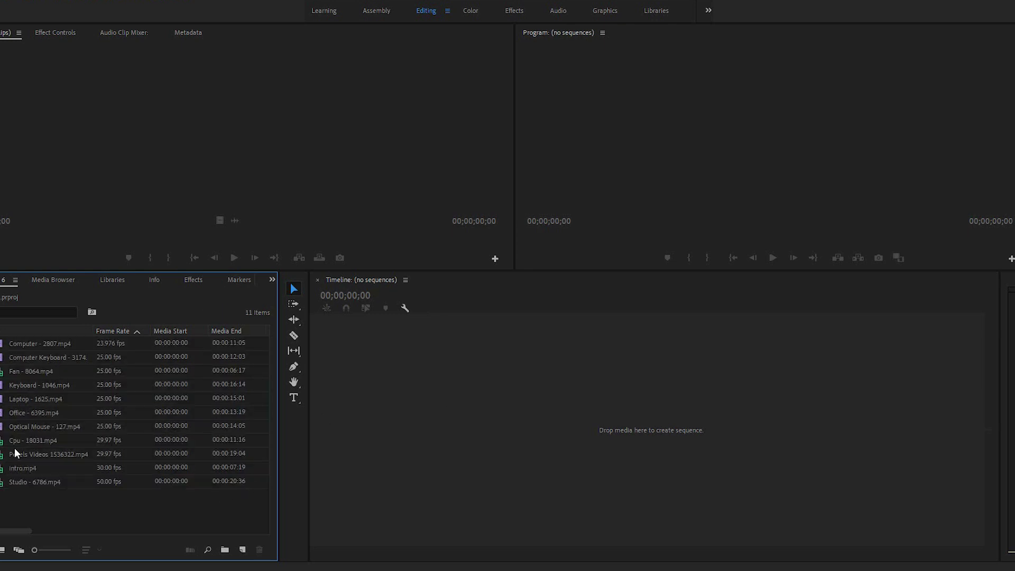
click(30, 455)
drag(25, 454, 441, 413)
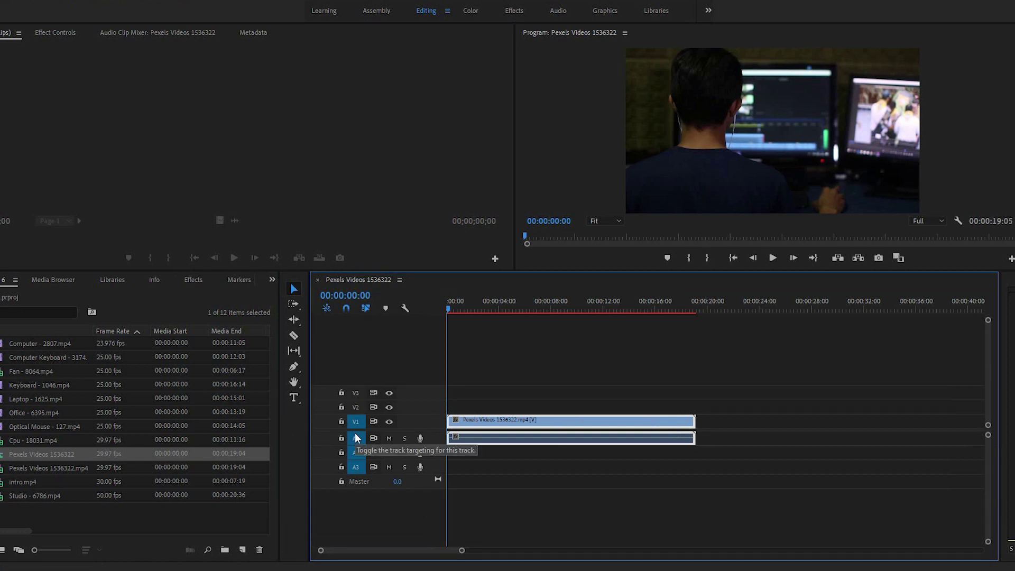
key(Delete)
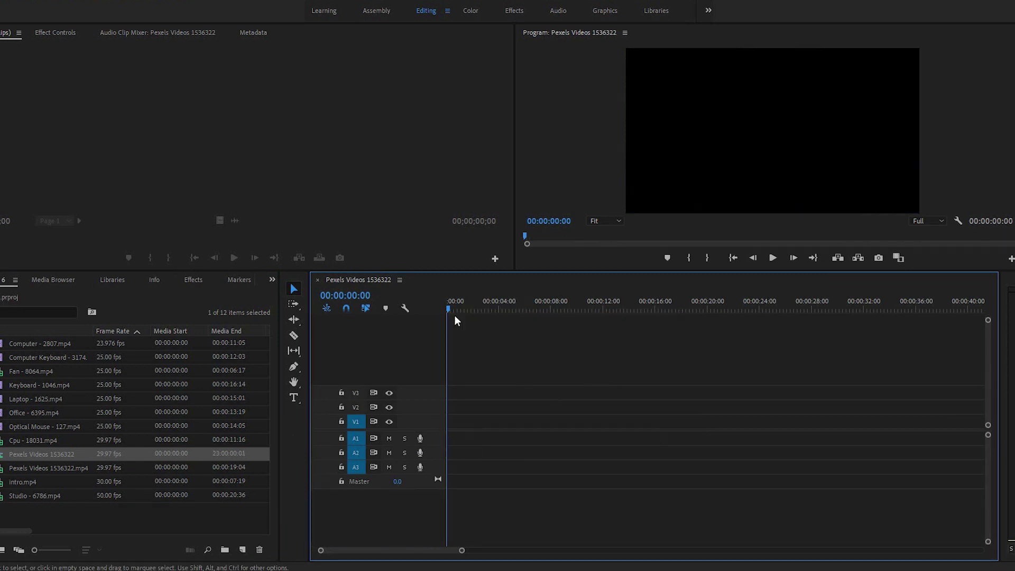
Step: Close the empty Pexels Videos sequence and cancel a New Sequence dialog without creating one
click(317, 280)
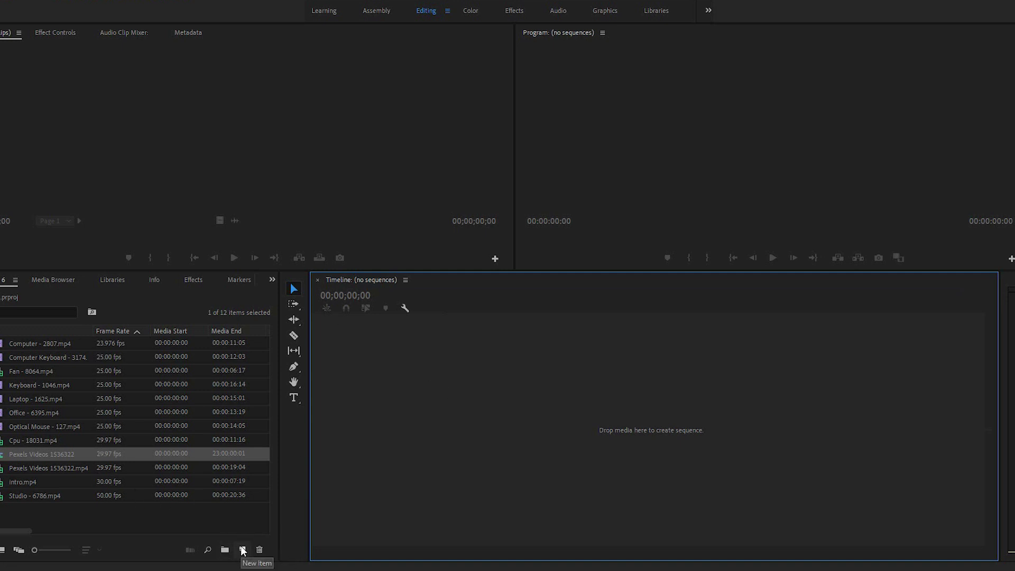
click(241, 549)
click(265, 408)
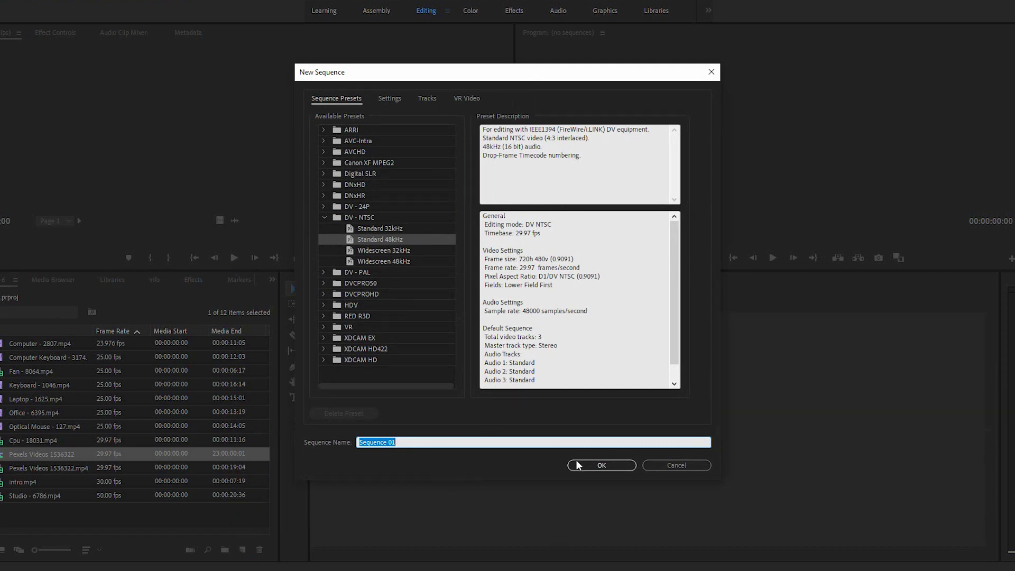
click(681, 467)
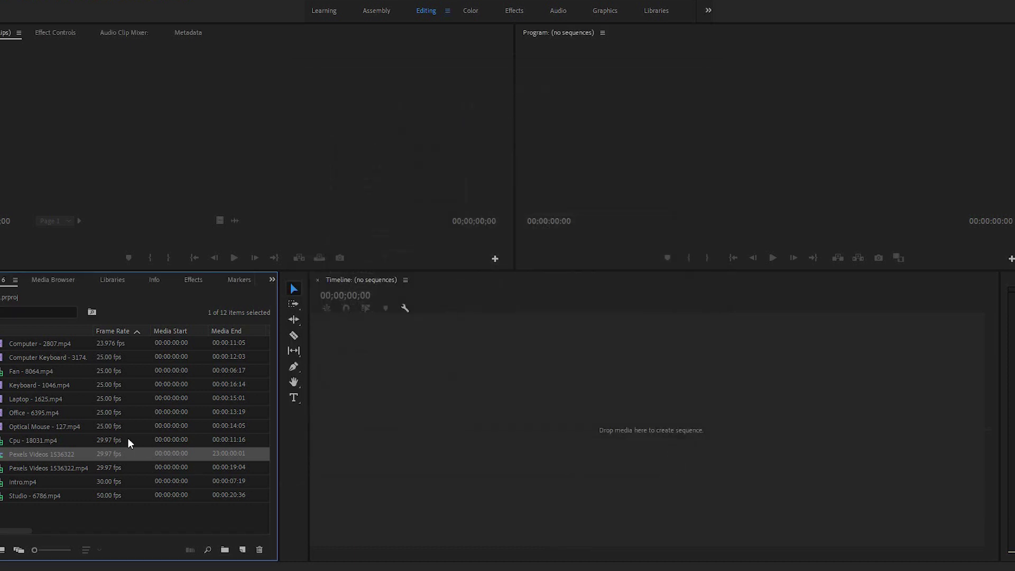
Step: Create the Optical Mouse - 127 sequence from the Optical Mouse - 127.mp4 clip
click(57, 438)
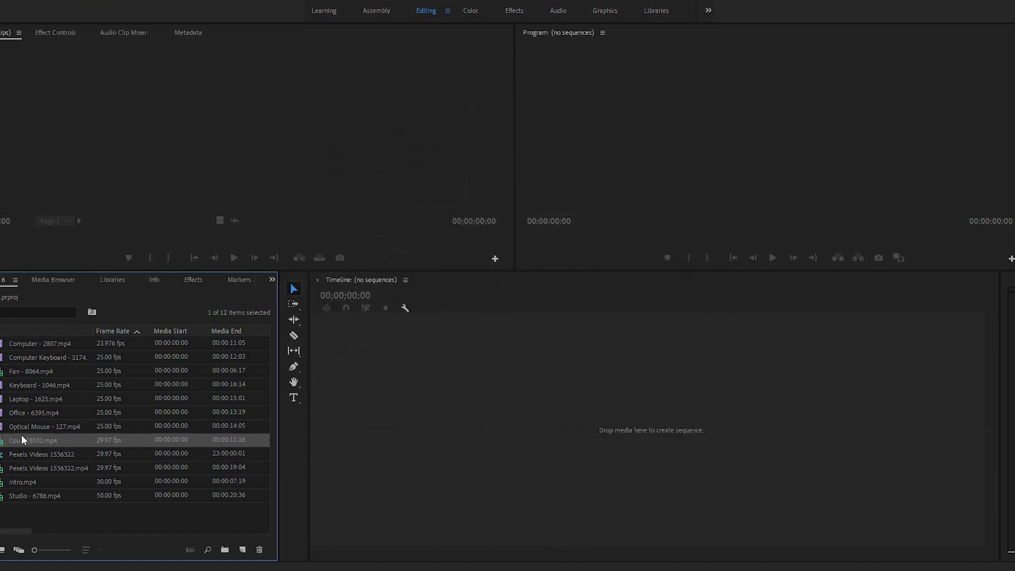
click(32, 426)
drag(29, 426, 388, 372)
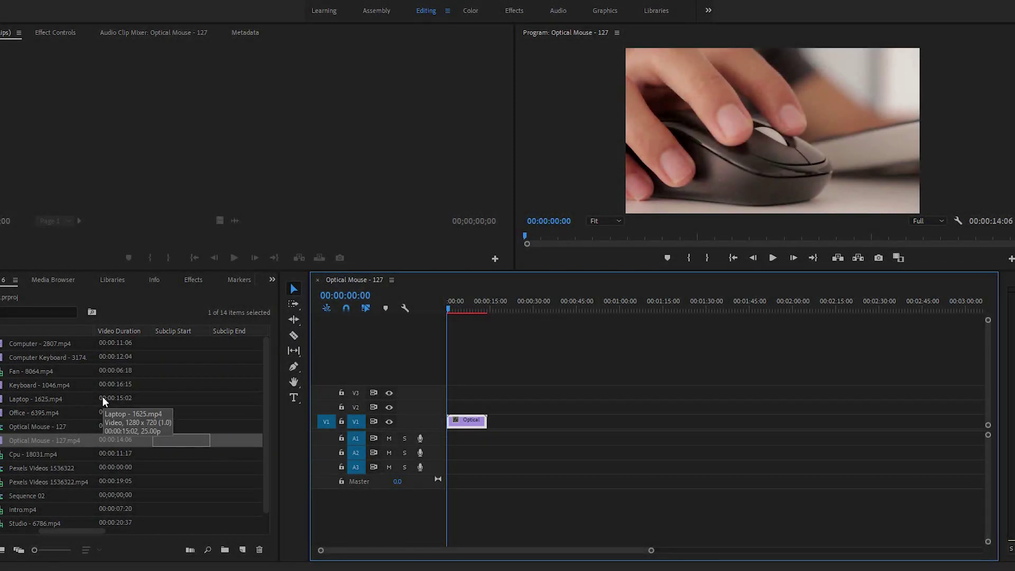
Step: Set the Laptop - 1625.mp4 clip's Tape Name to 01
click(99, 397)
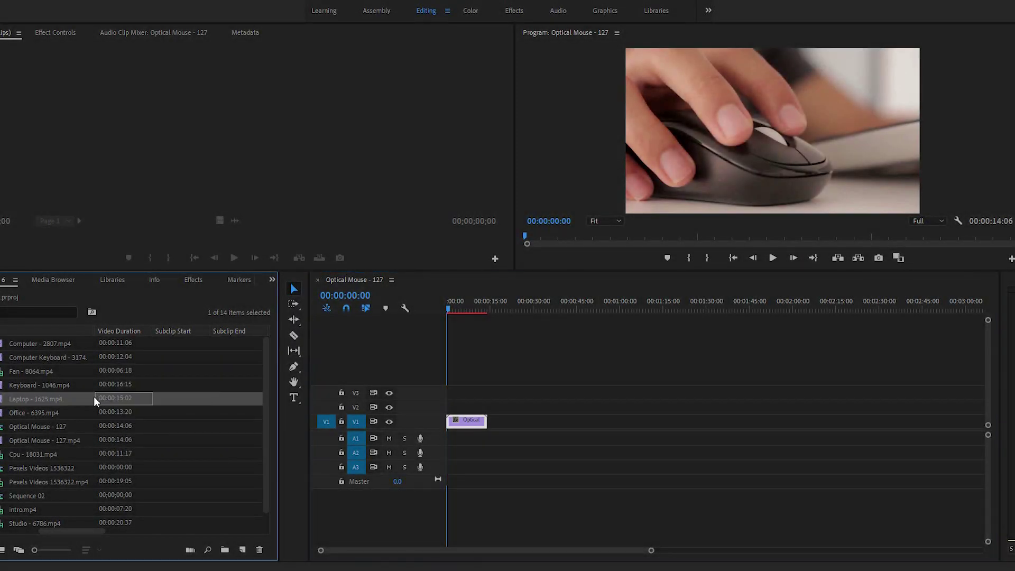
key(Tab)
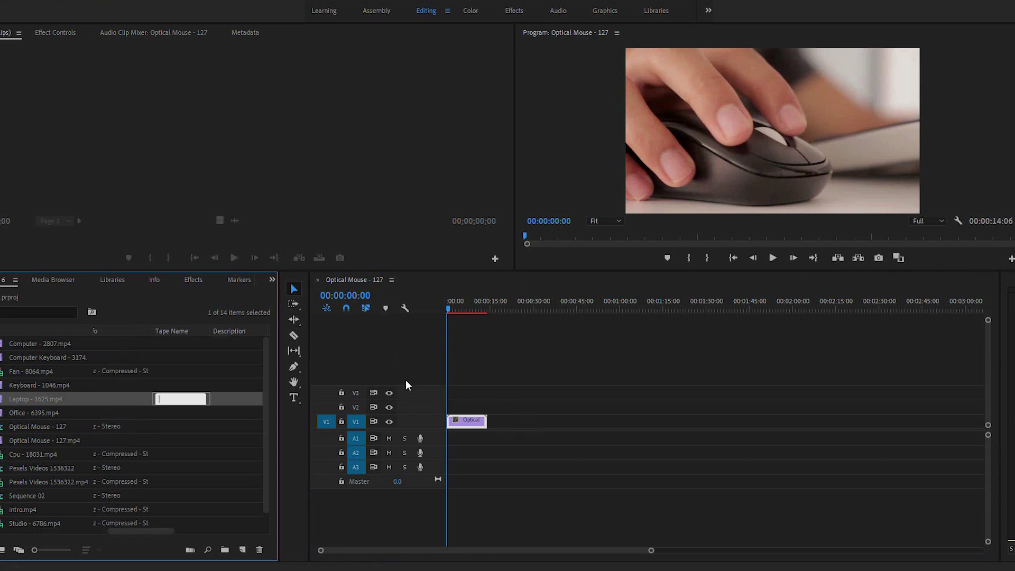
text(01)
key(Return)
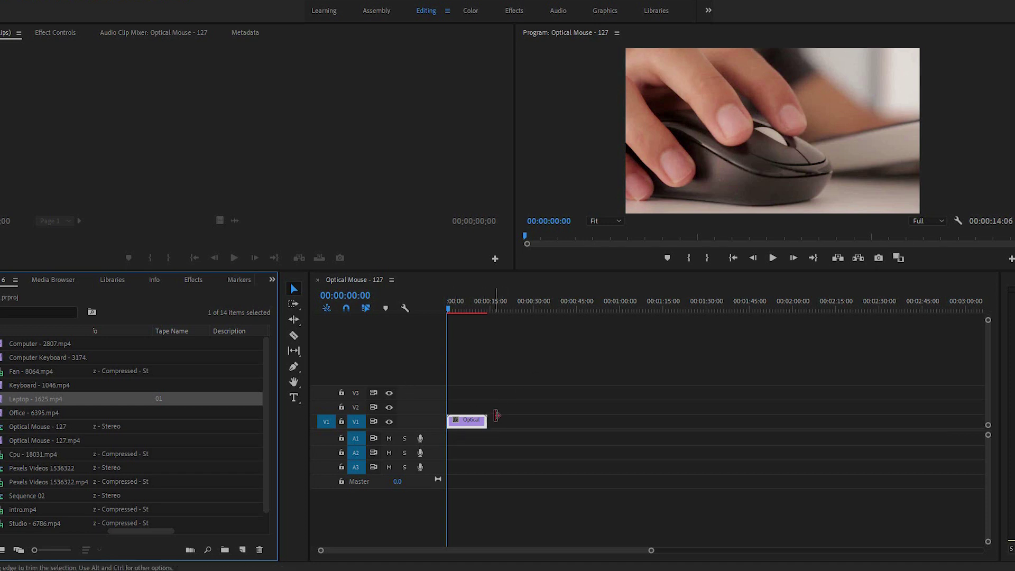
Step: Place Keyboard - 1046.mp4 on V1 after the Optical clip, then scrub the playhead to 00:00:01:20
click(33, 416)
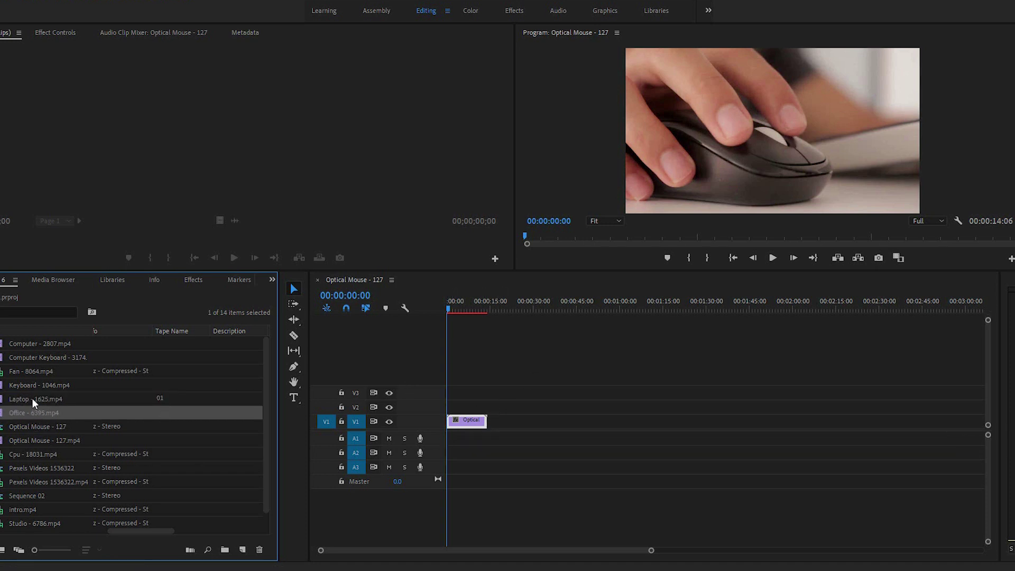
click(32, 396)
drag(30, 381, 505, 428)
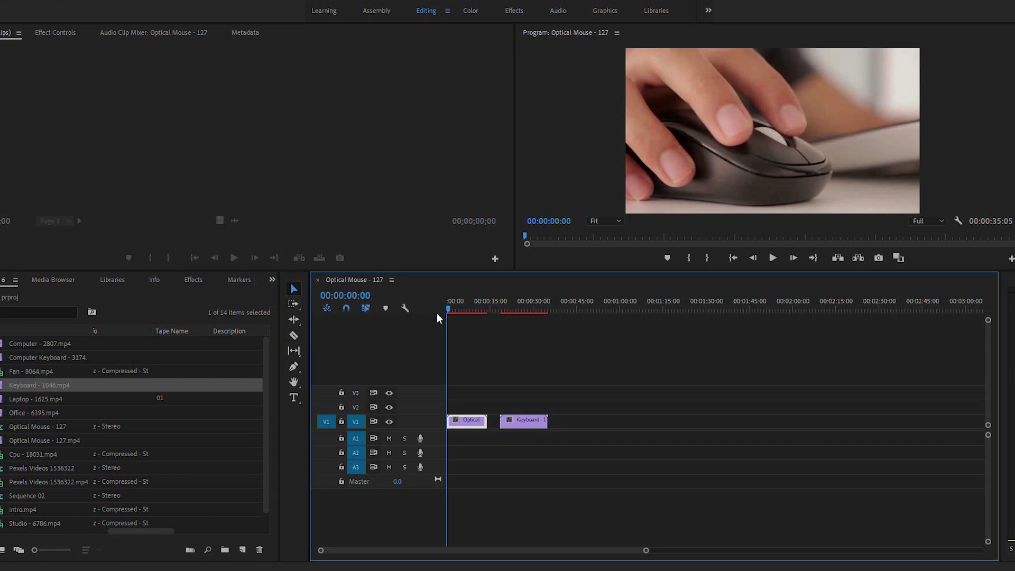
click(449, 307)
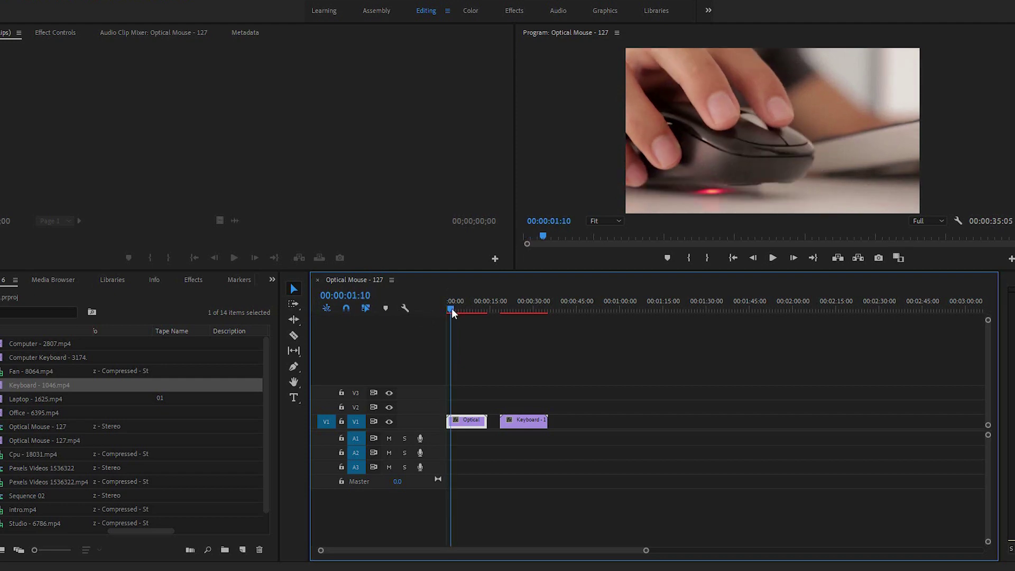
drag(369, 296, 374, 300)
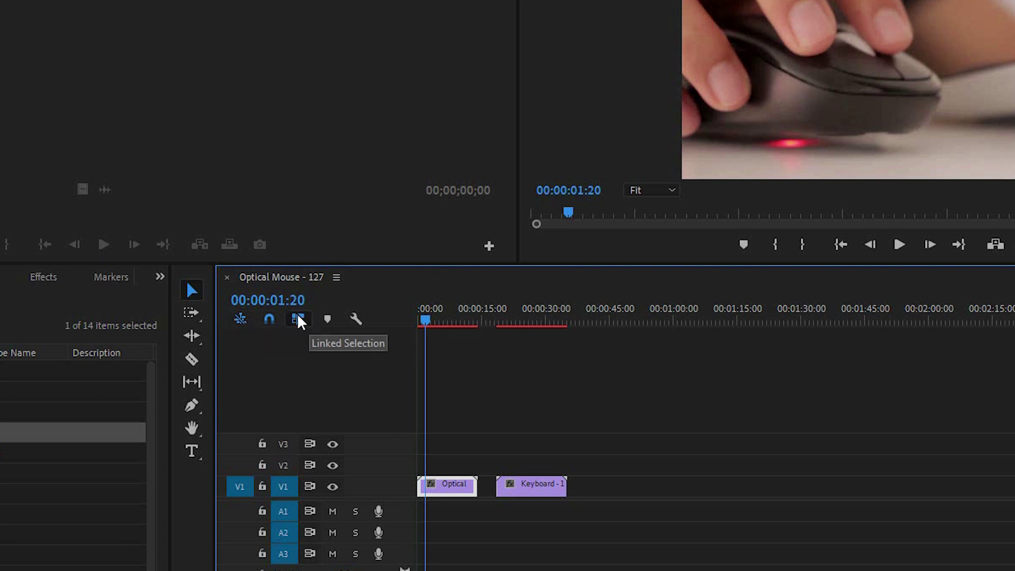
Step: Toggle snapping, try sliding the Keyboard clip over Optical, and undo the overlap
click(271, 320)
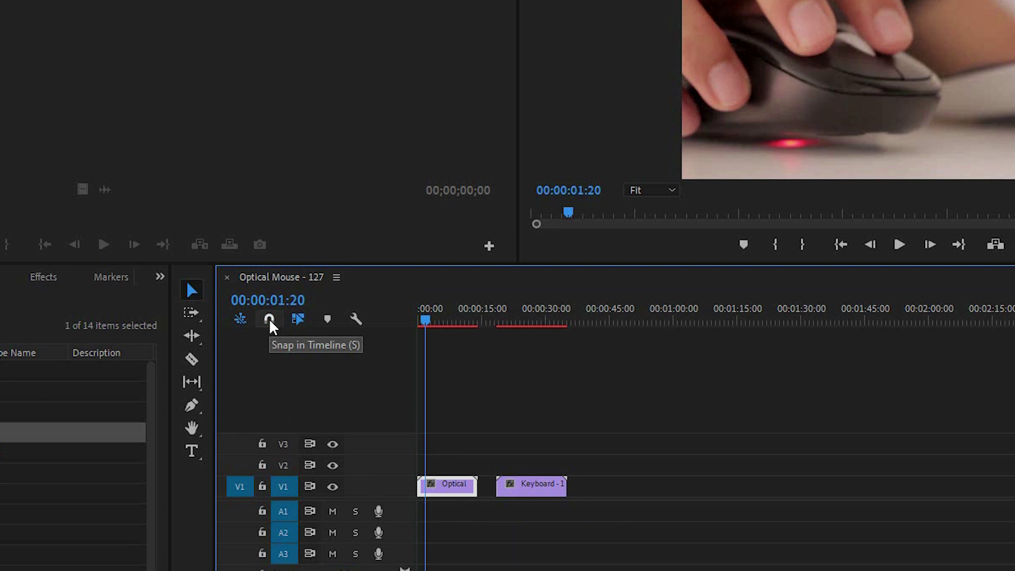
click(270, 320)
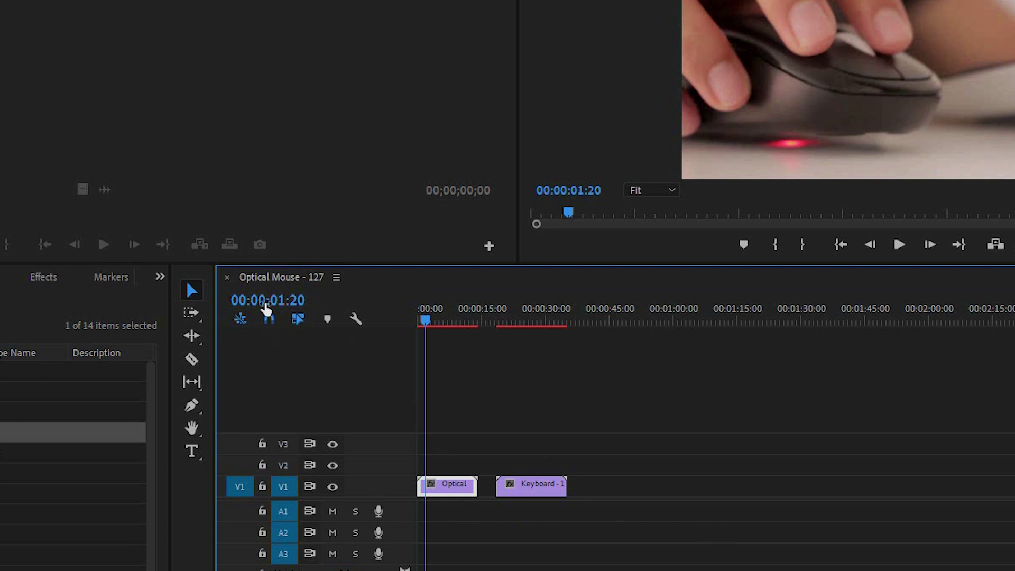
click(268, 317)
click(548, 492)
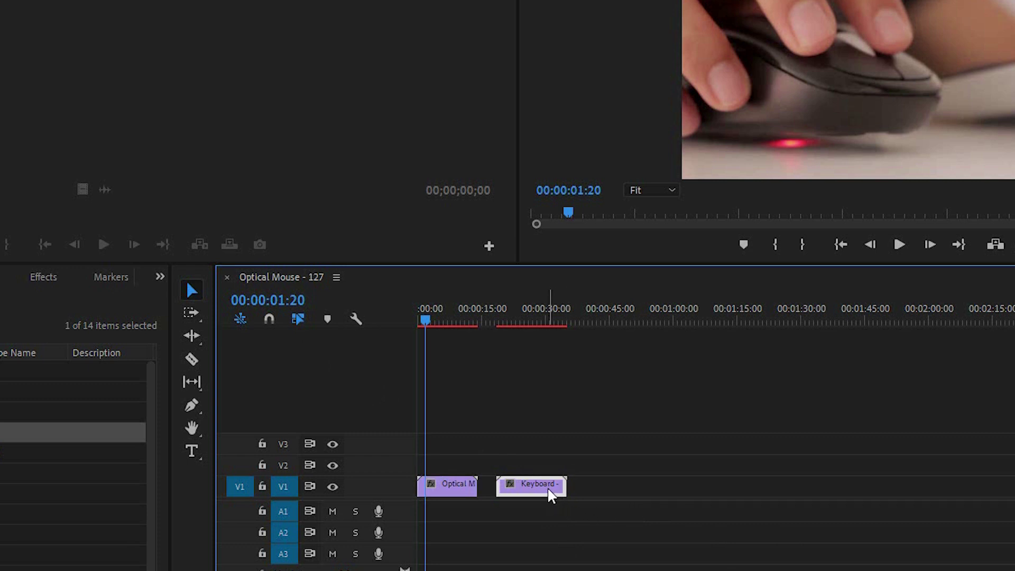
mouse_move(550, 496)
mouse_down()
mouse_move(521, 491)
mouse_move(516, 540)
mouse_move(530, 537)
mouse_move(463, 532)
mouse_up()
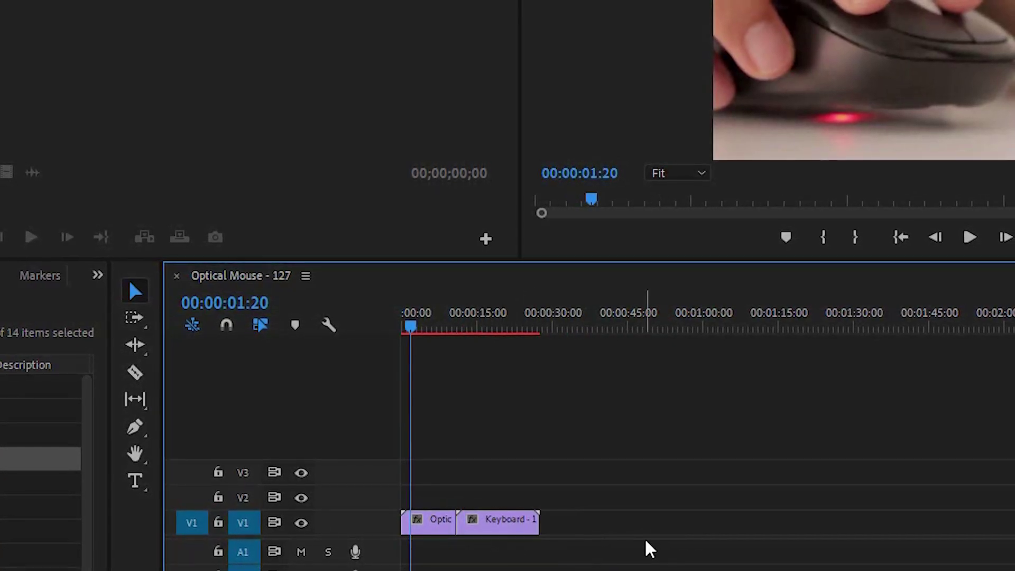
key(ctrl+z)
key(ctrl+z)
key(ctrl+z)
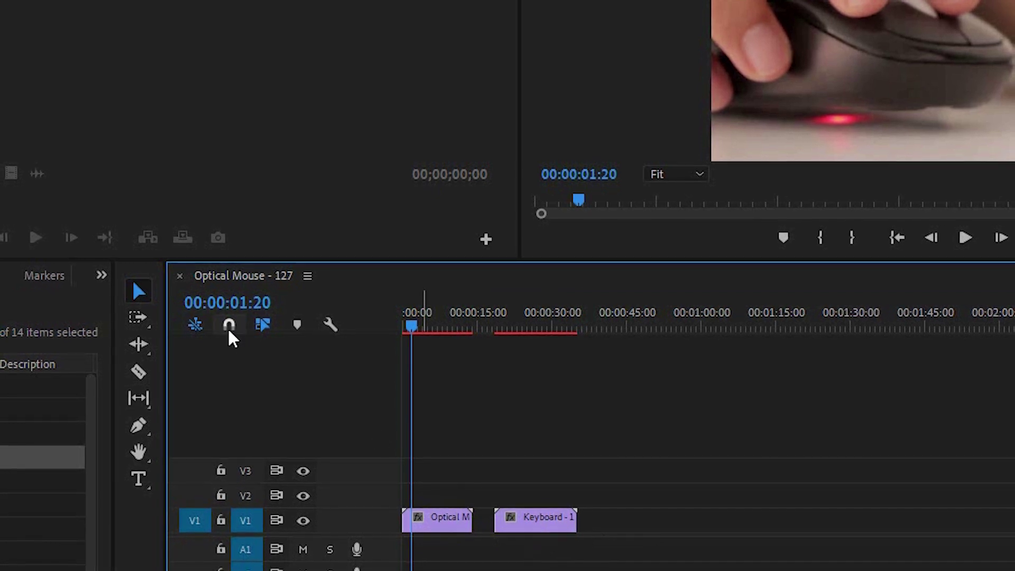
Step: With snapping on, seat Keyboard right after Optical and add Cpu - 18031.mp4 near 00:00:37
click(229, 332)
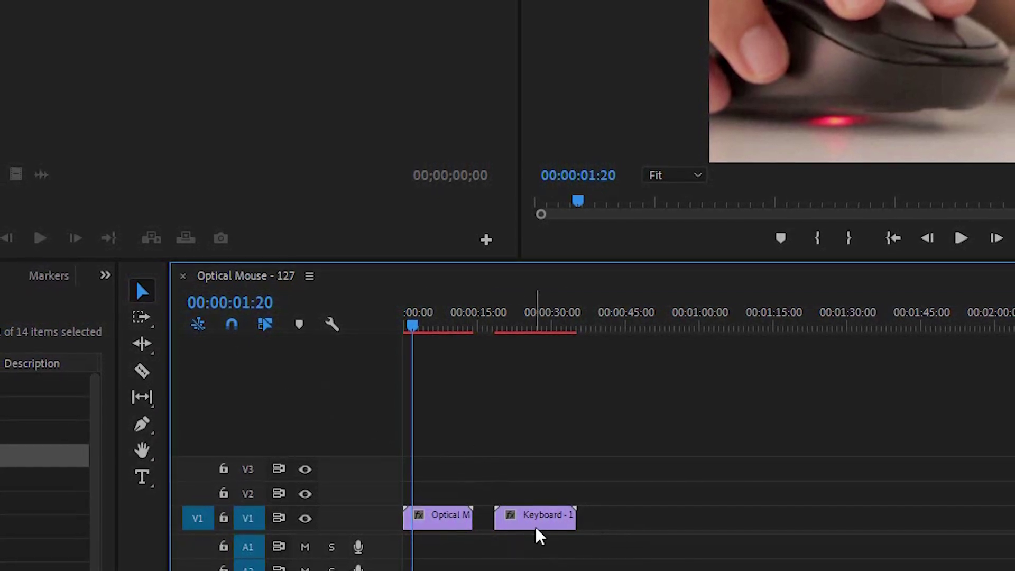
drag(531, 529, 507, 523)
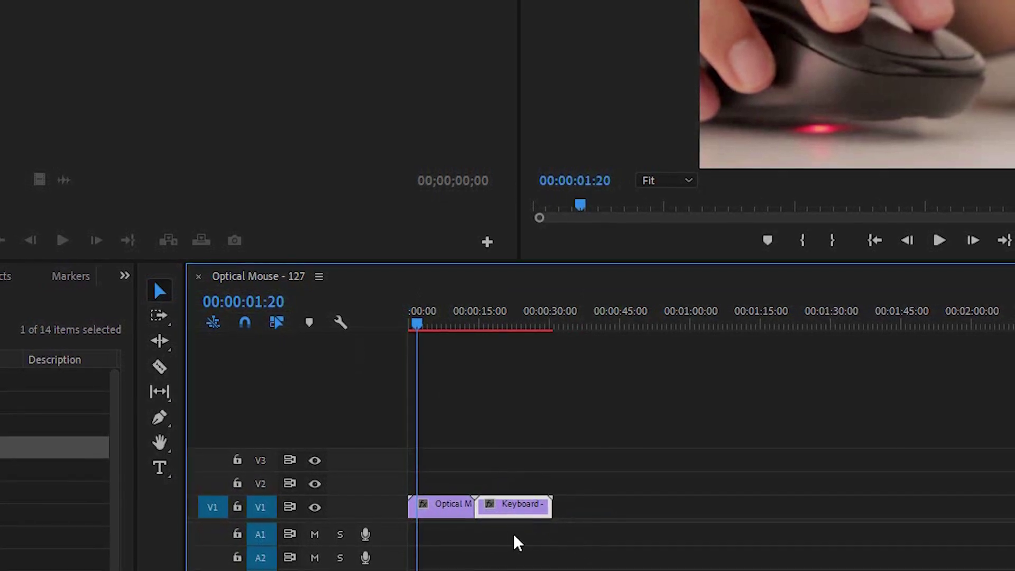
mouse_move(511, 511)
mouse_down()
mouse_move(527, 511)
mouse_move(511, 512)
mouse_up()
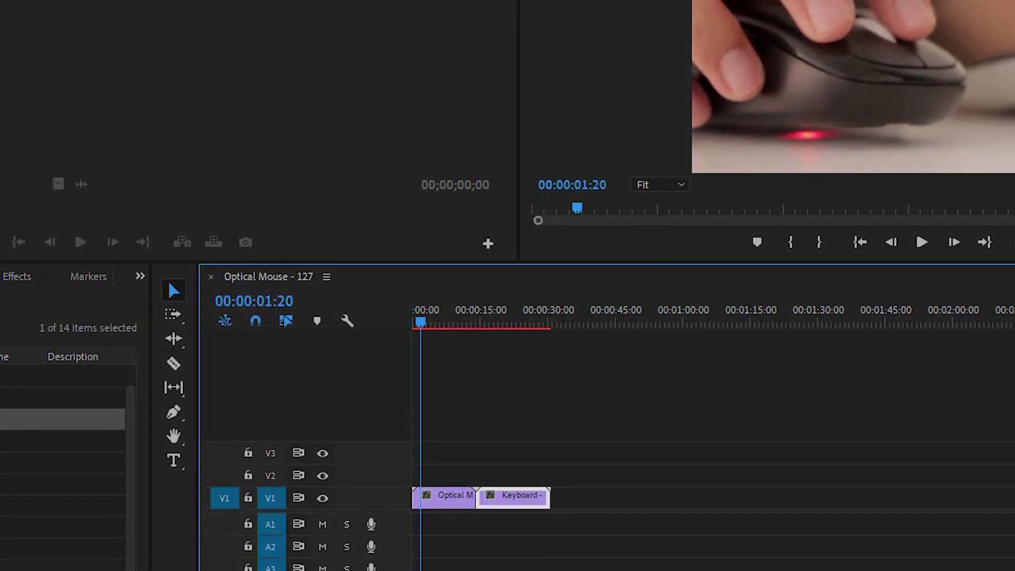
mouse_move(63, 525)
mouse_down()
mouse_move(581, 521)
mouse_move(550, 515)
mouse_up()
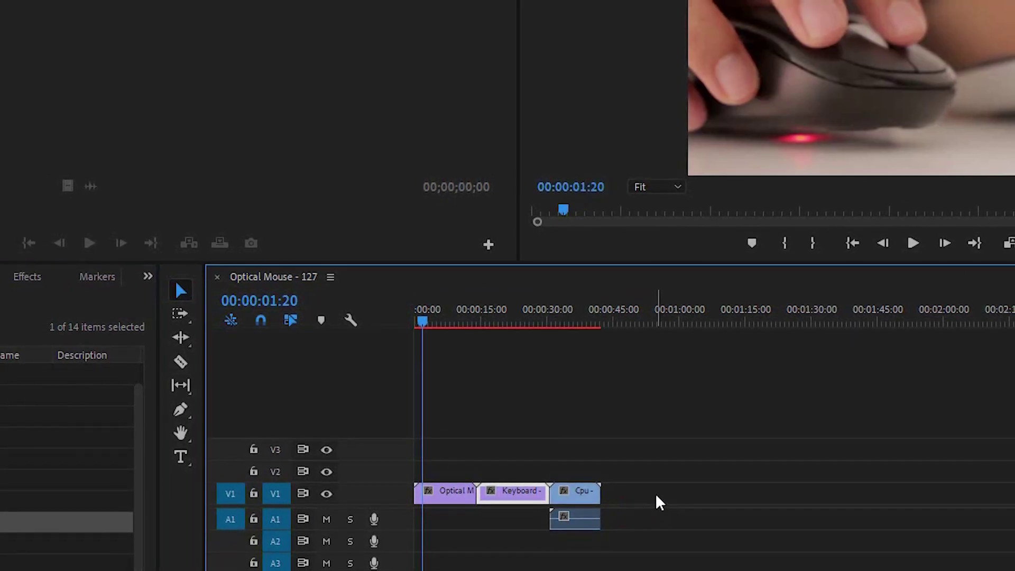
Step: Turn off Linked Selection, nudge the Cpu audio out of sync and back, then relink
click(581, 494)
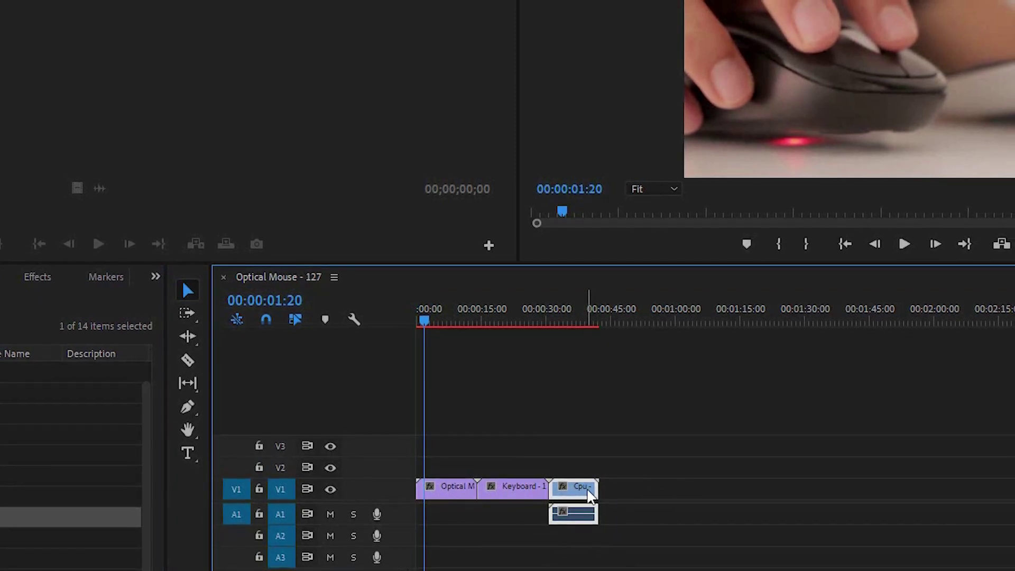
click(295, 319)
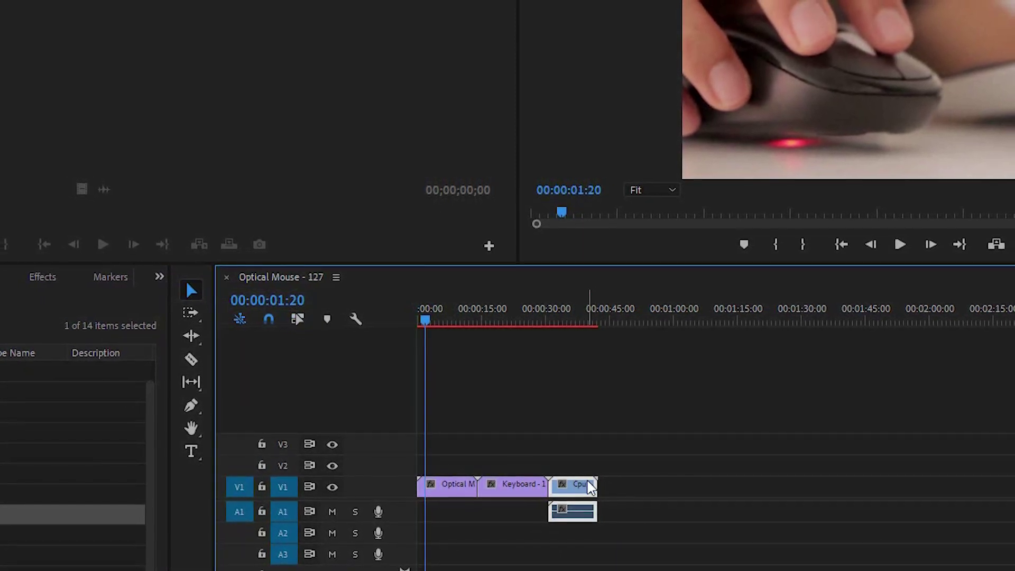
click(614, 500)
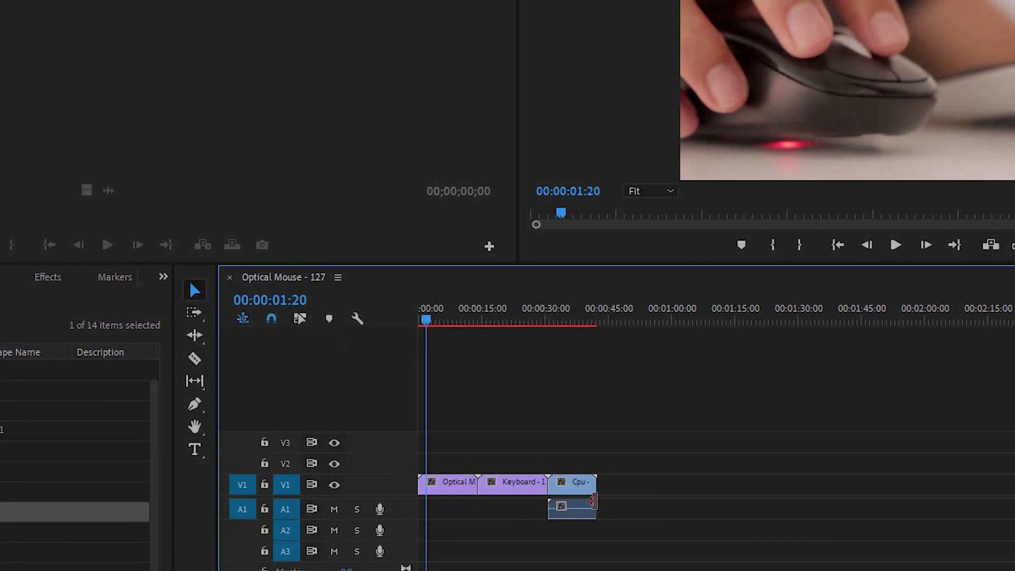
click(582, 484)
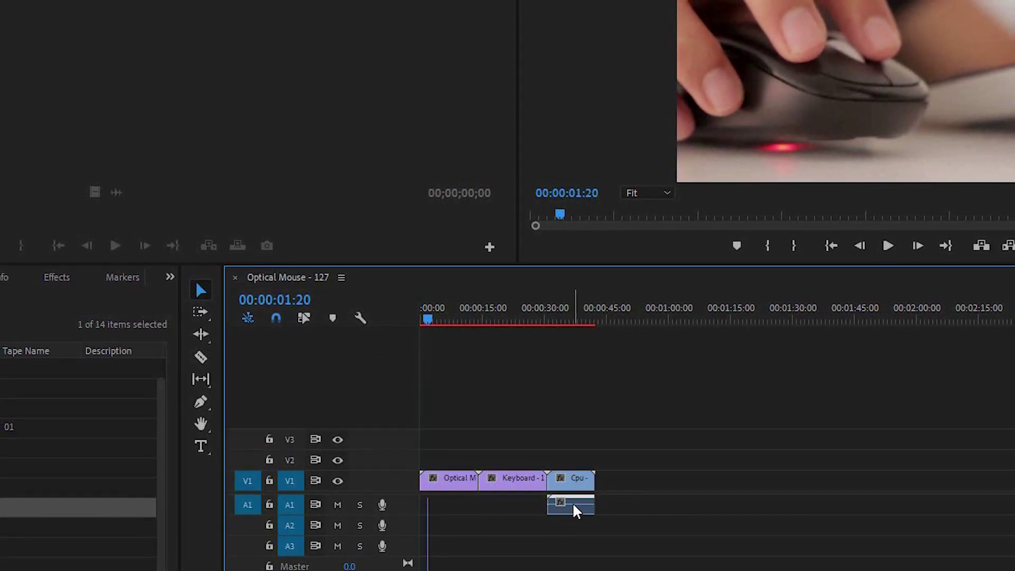
click(575, 510)
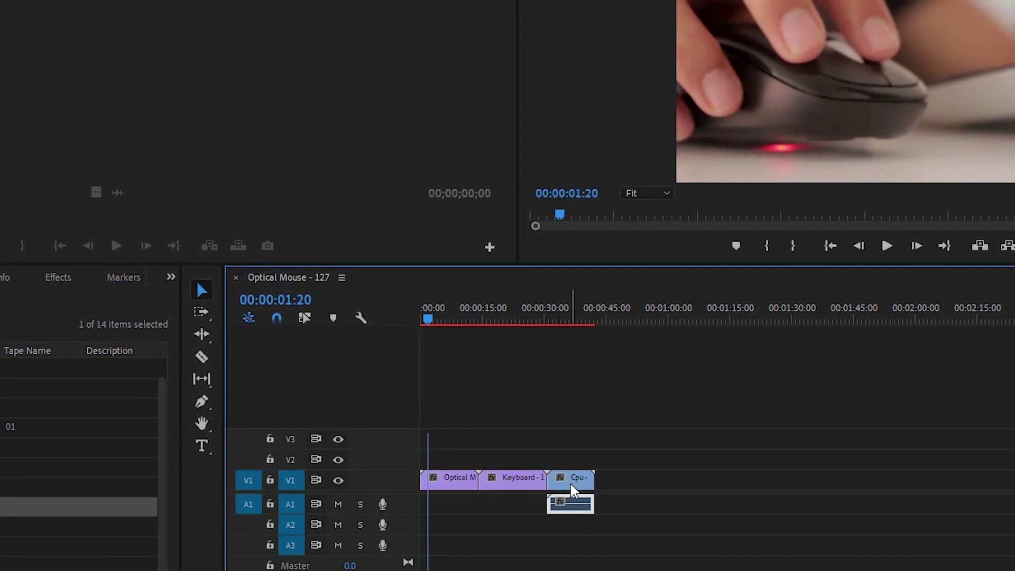
drag(575, 508, 571, 507)
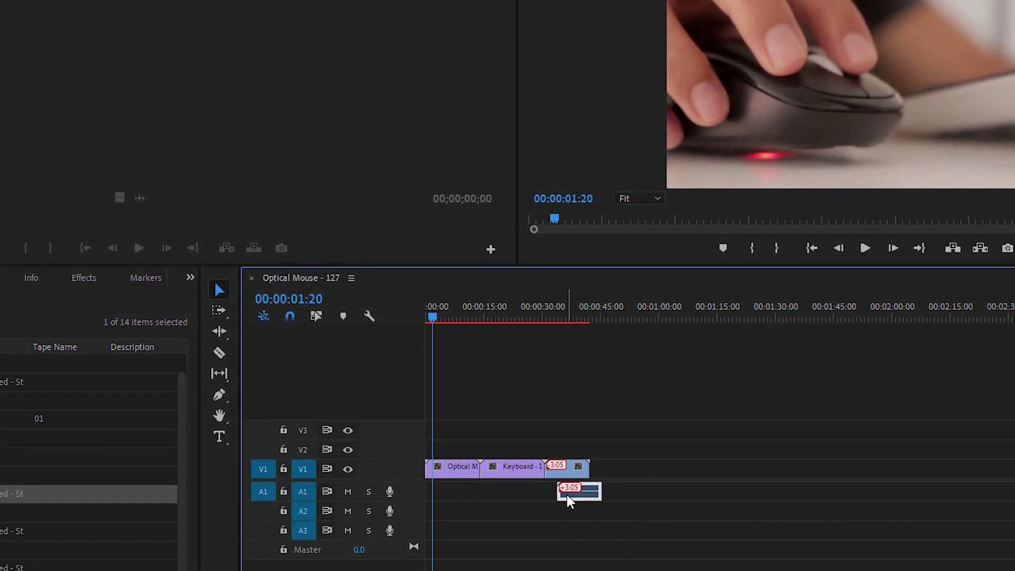
drag(567, 496, 563, 495)
click(327, 317)
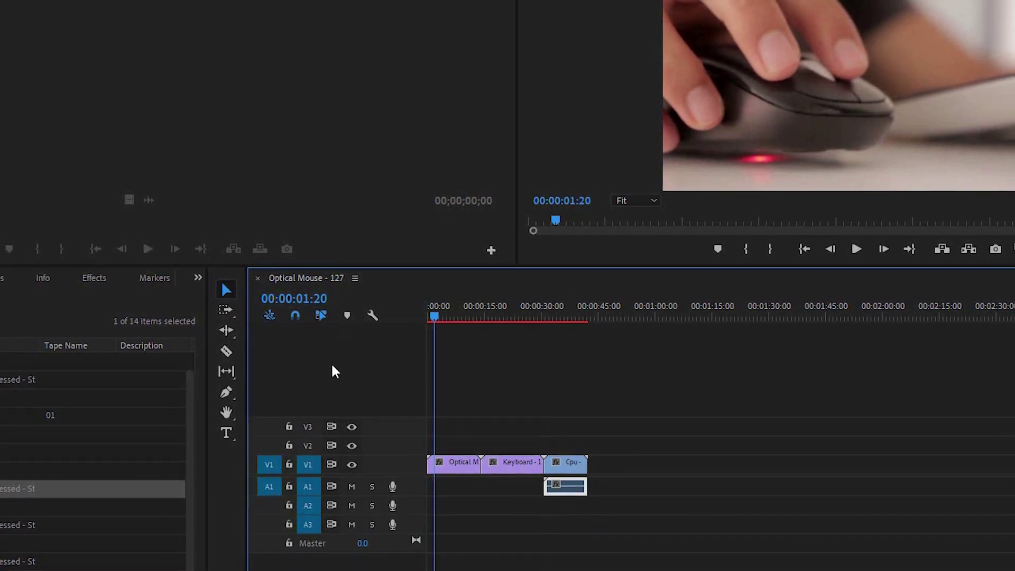
Step: Drag the linked Cpu clip later along V1/A1, reopening a gap after Keyboard
click(569, 464)
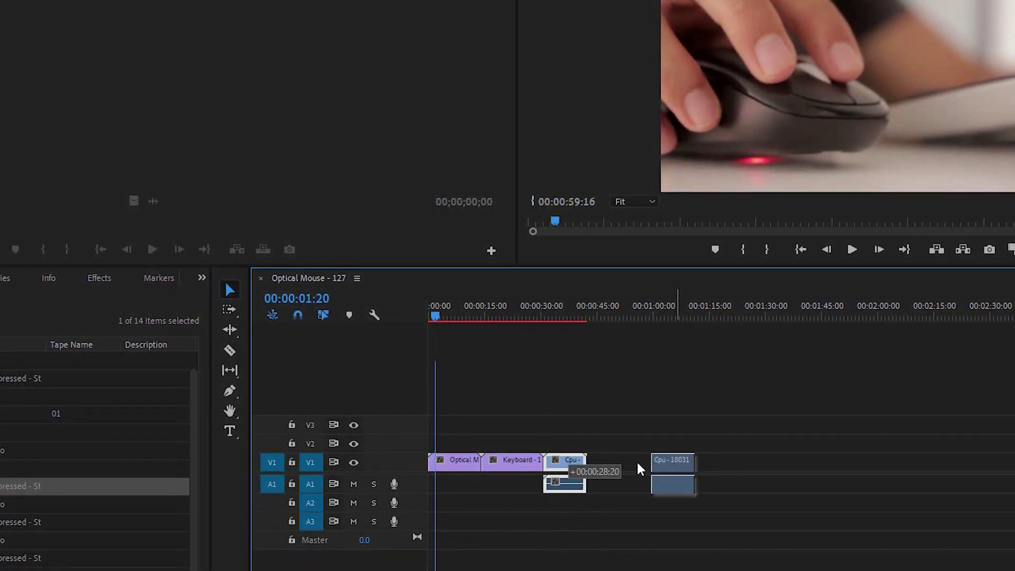
mouse_move(571, 466)
mouse_down()
mouse_move(558, 466)
mouse_move(608, 462)
mouse_up()
click(325, 315)
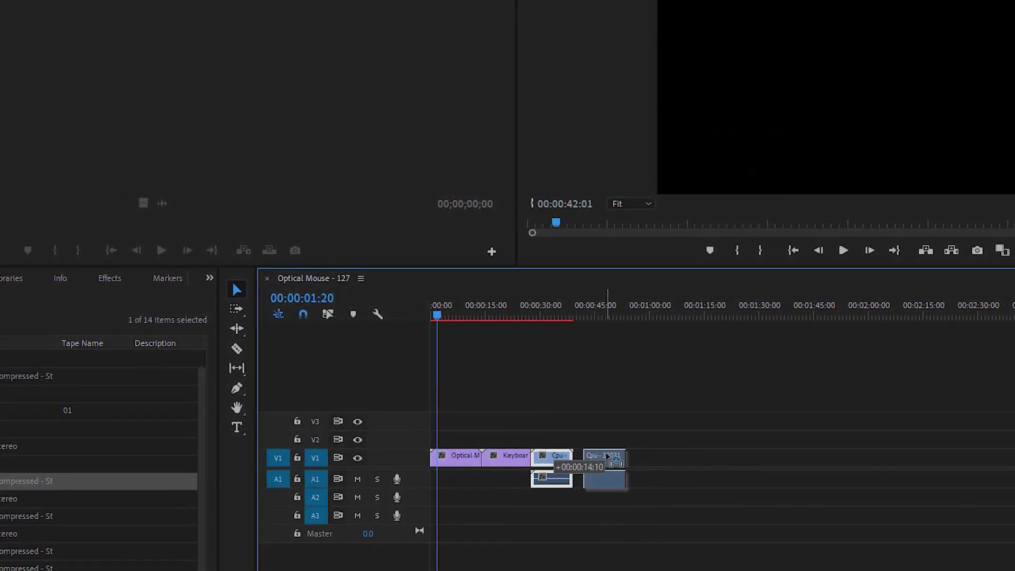
click(610, 457)
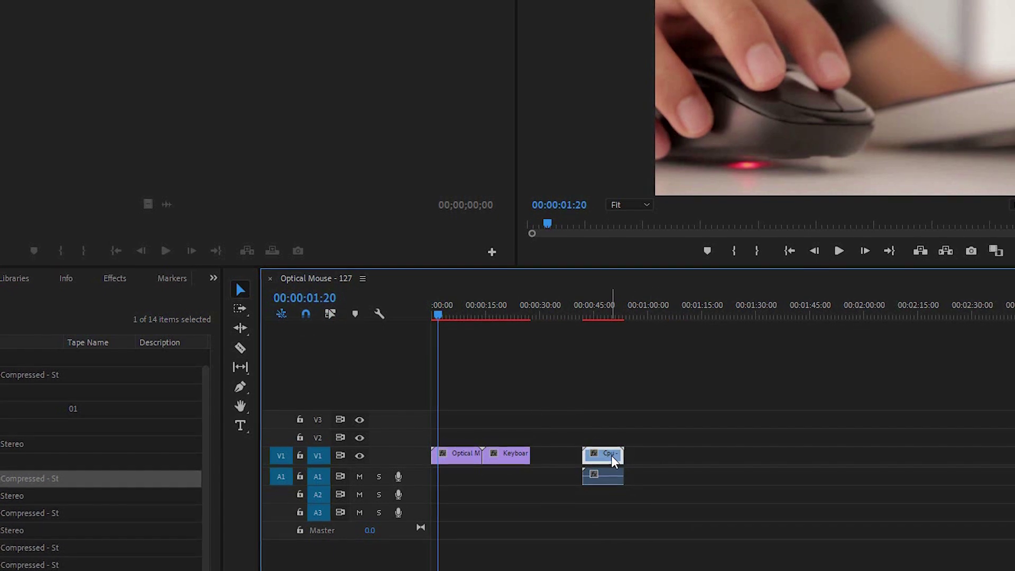
click(331, 314)
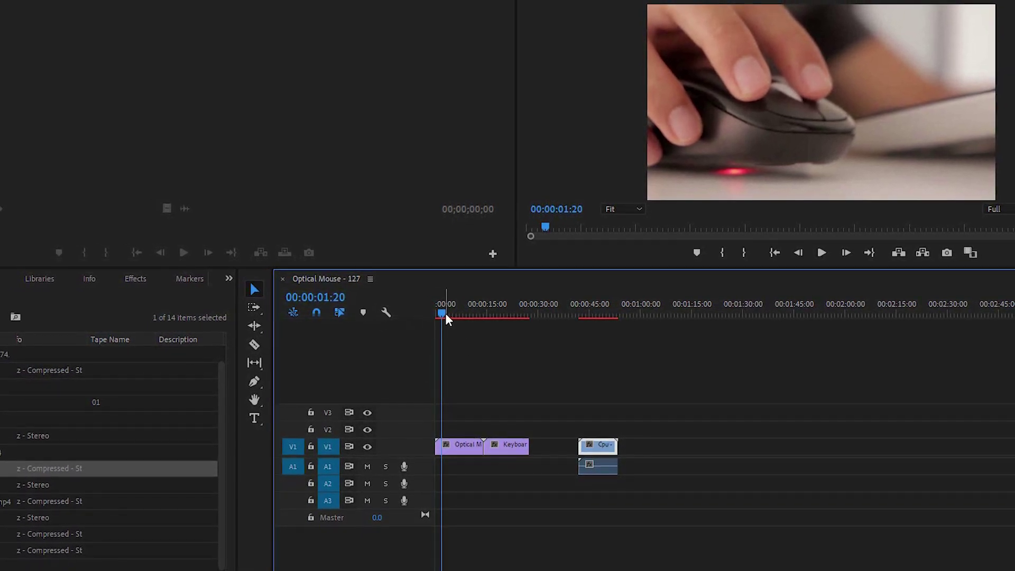
Step: Add an orange marker named 010101 at 00:00:04:20, with the Optical clip loaded in the source monitor
drag(445, 313, 452, 313)
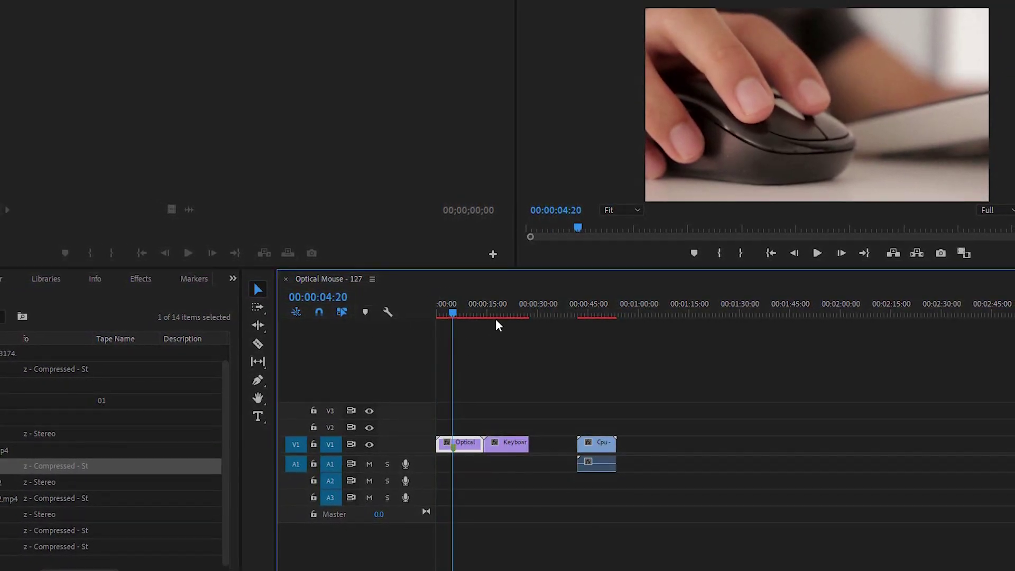
double_click(453, 444)
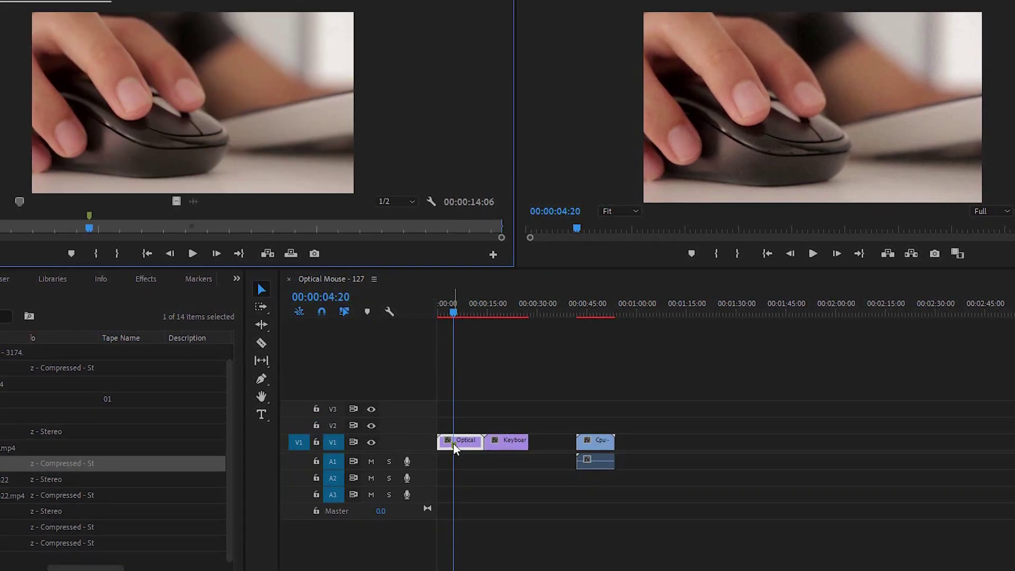
right_click(454, 313)
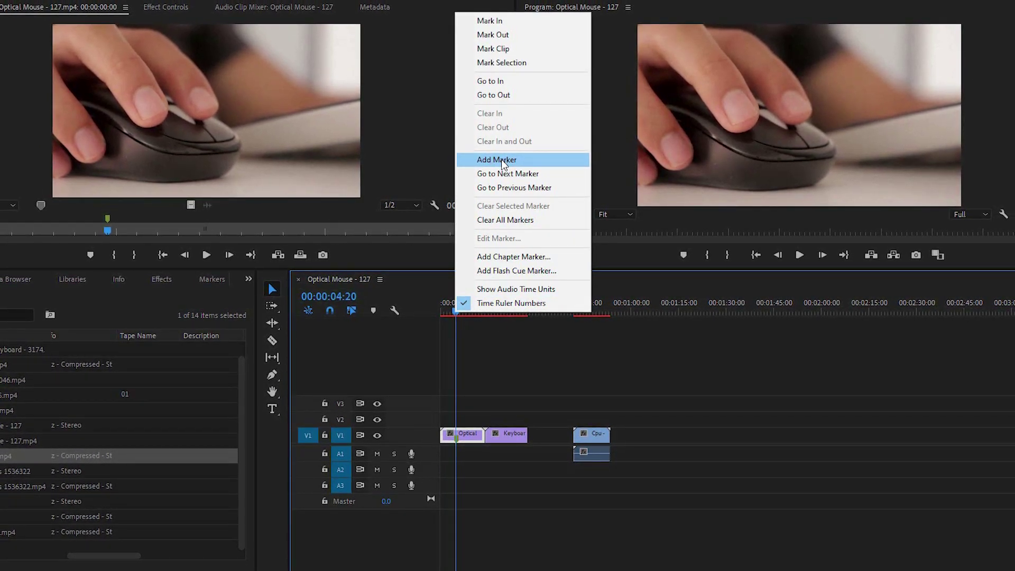
click(501, 159)
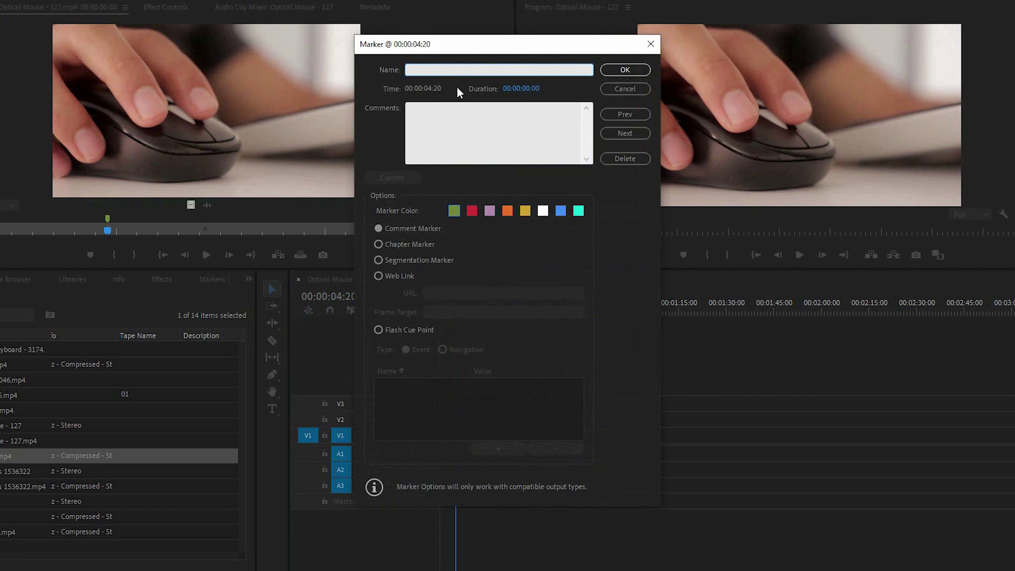
text(010101)
click(508, 211)
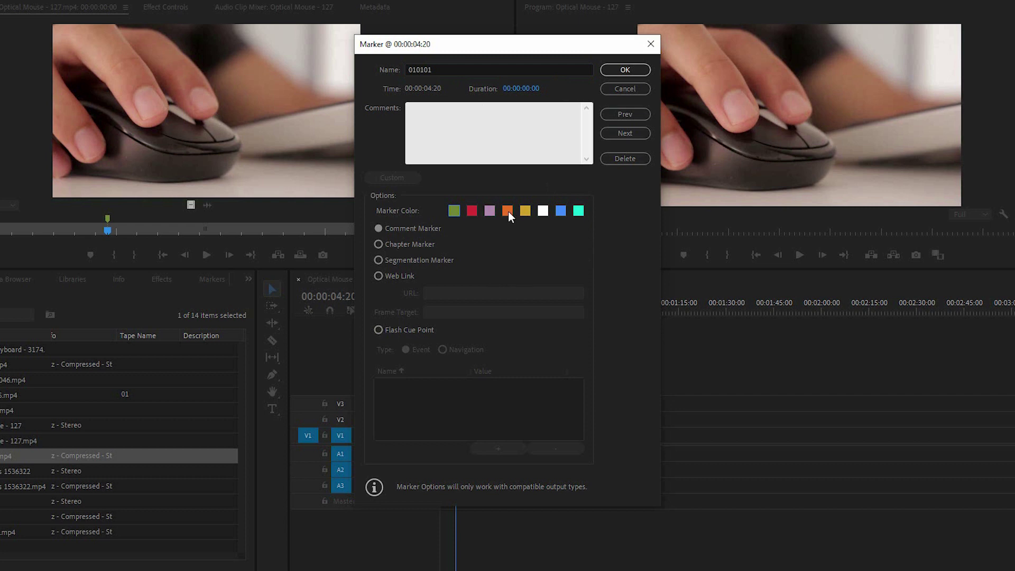
click(625, 72)
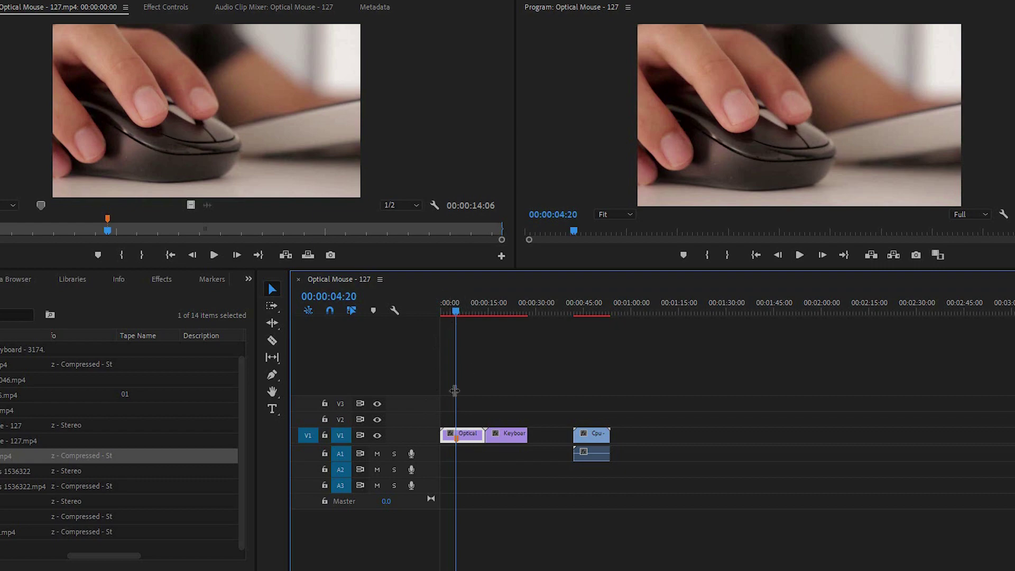
Step: Clear all markers from the ruler at 00:00:05:05, then open and close Timeline Display Settings
click(458, 313)
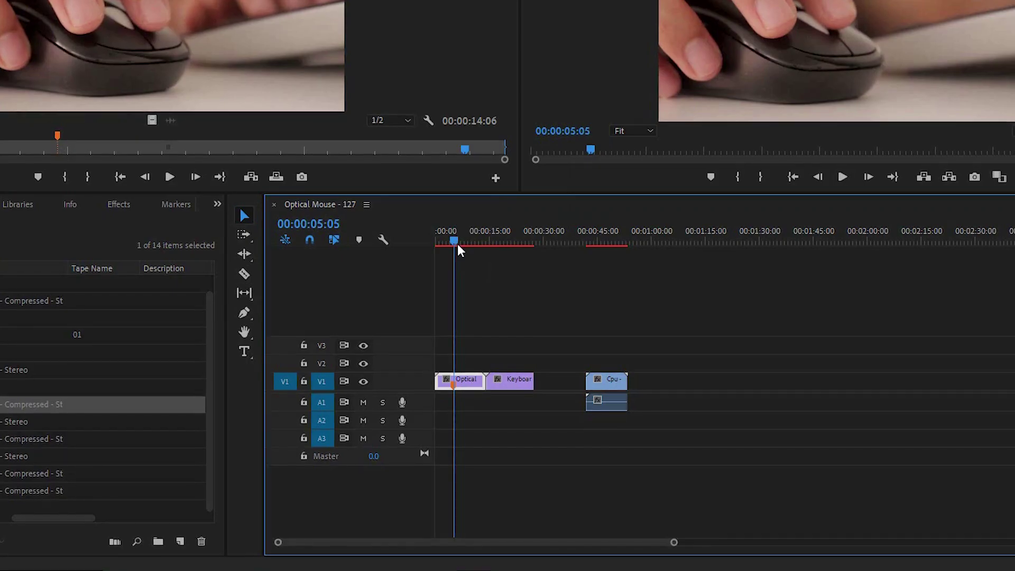
right_click(458, 313)
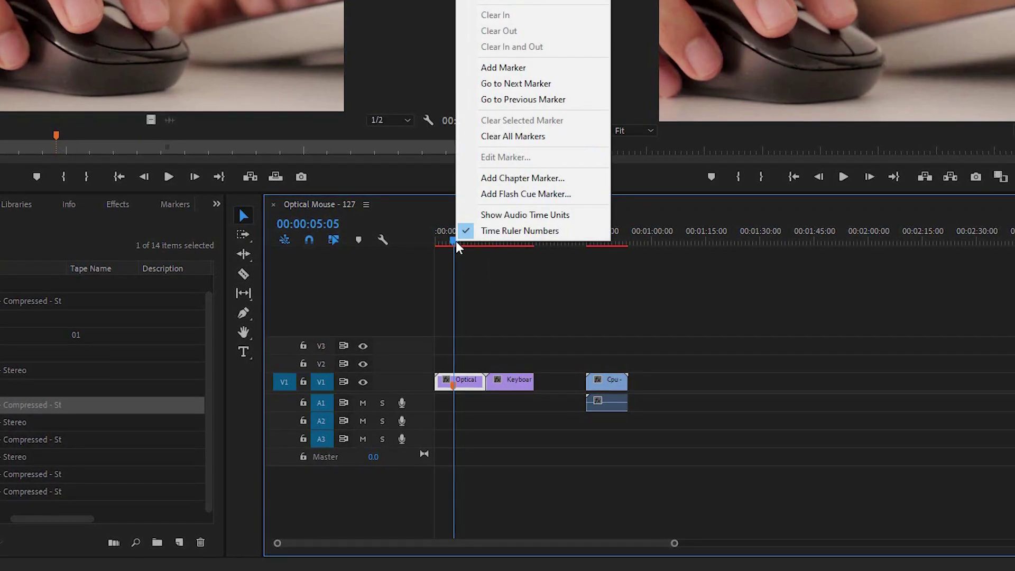
click(511, 137)
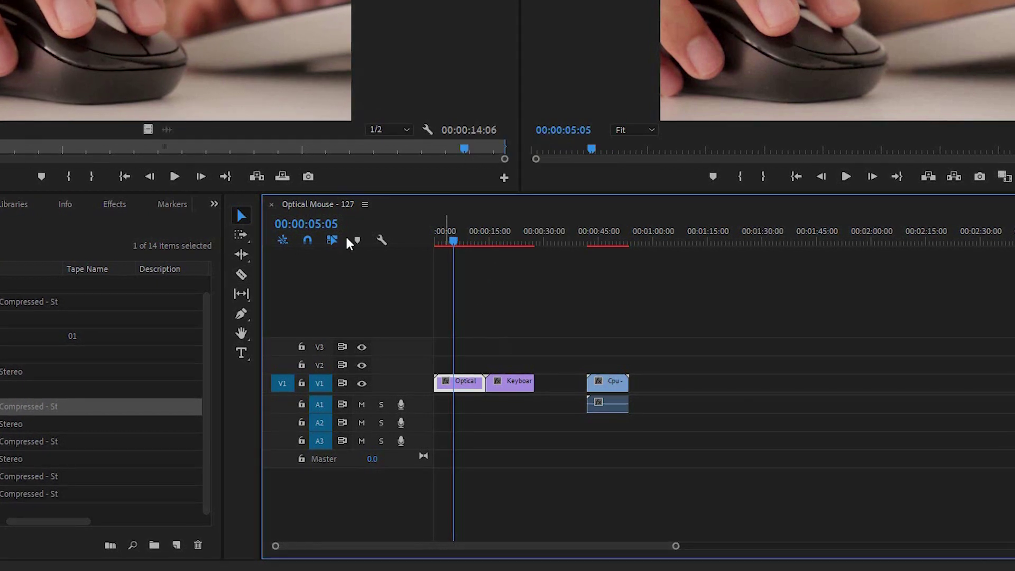
click(380, 240)
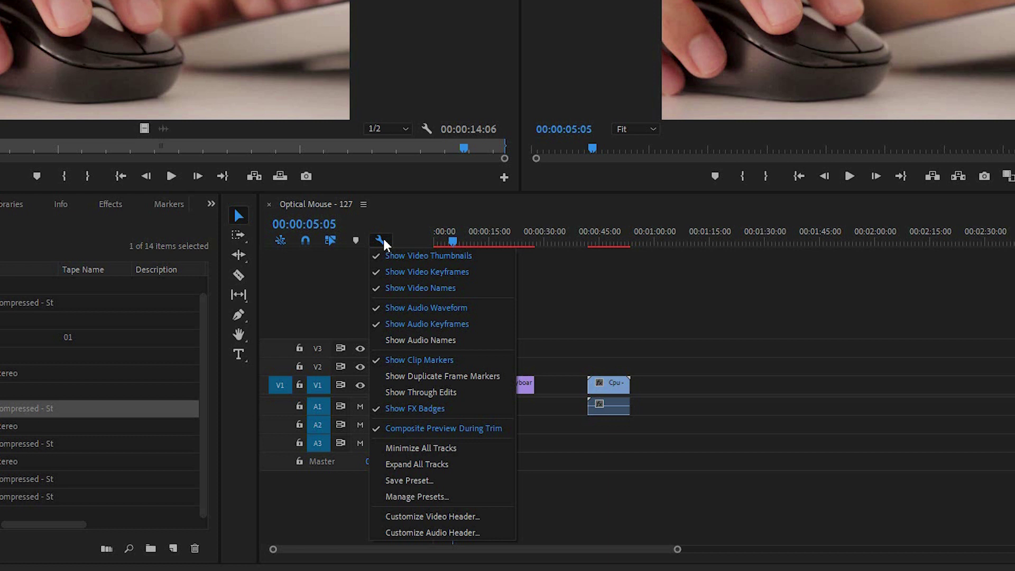
click(398, 240)
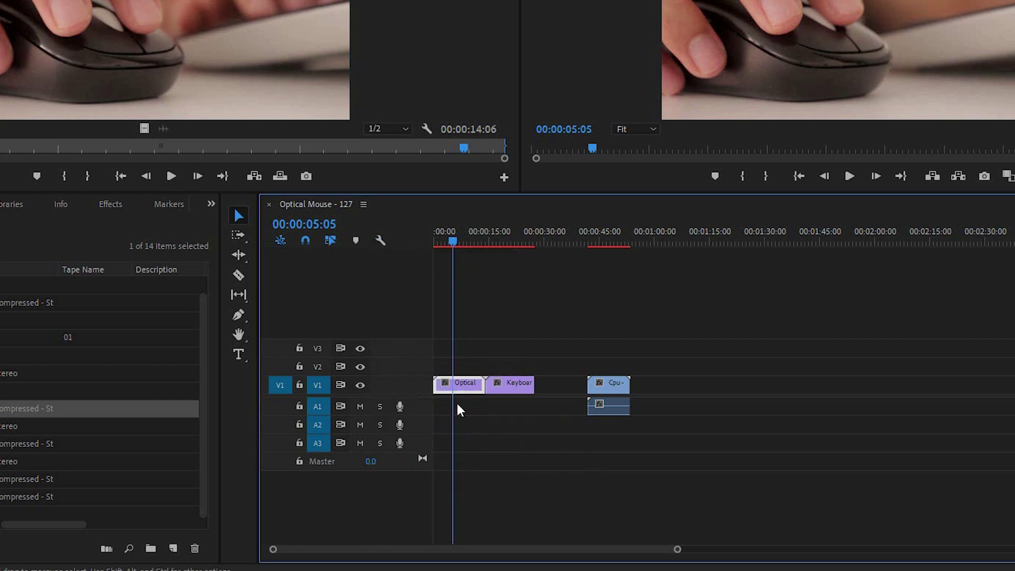
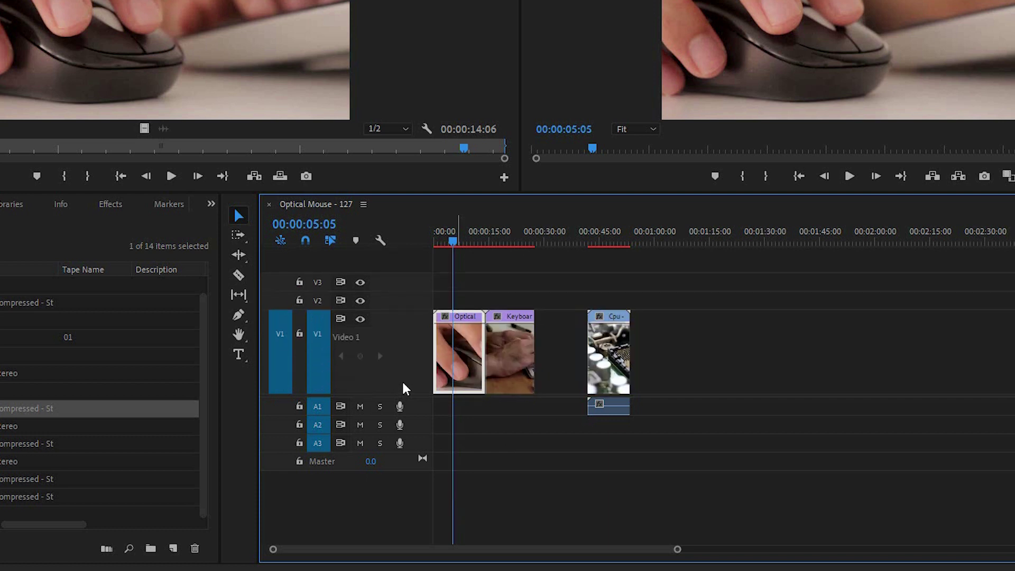
Step: Alt-scroll over the V1 header to resize Video 1 to a medium height that still shows thumbnails
scroll(406, 352, down, 2)
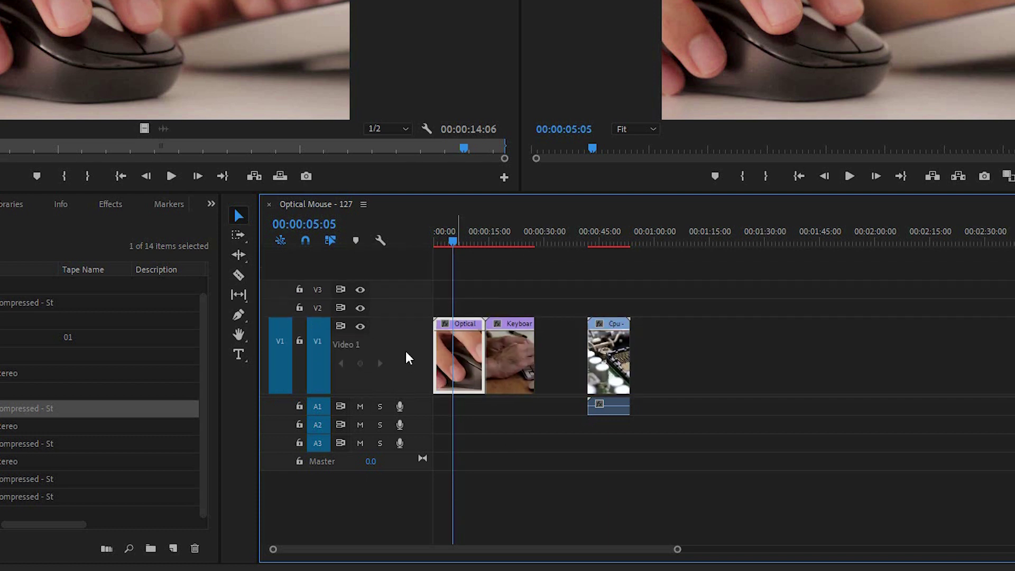
scroll(406, 352, down, 2)
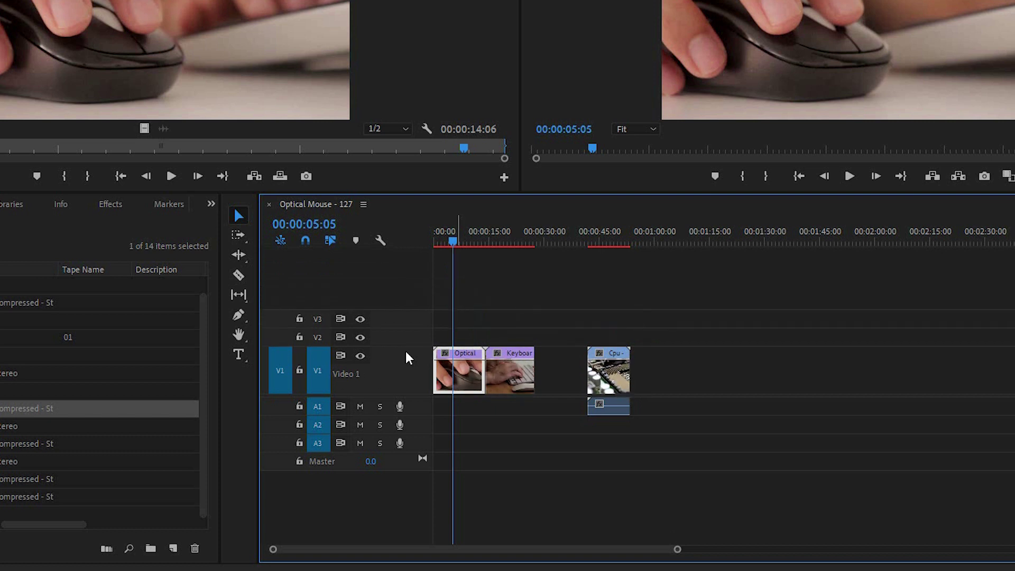
scroll(407, 352, up, 1)
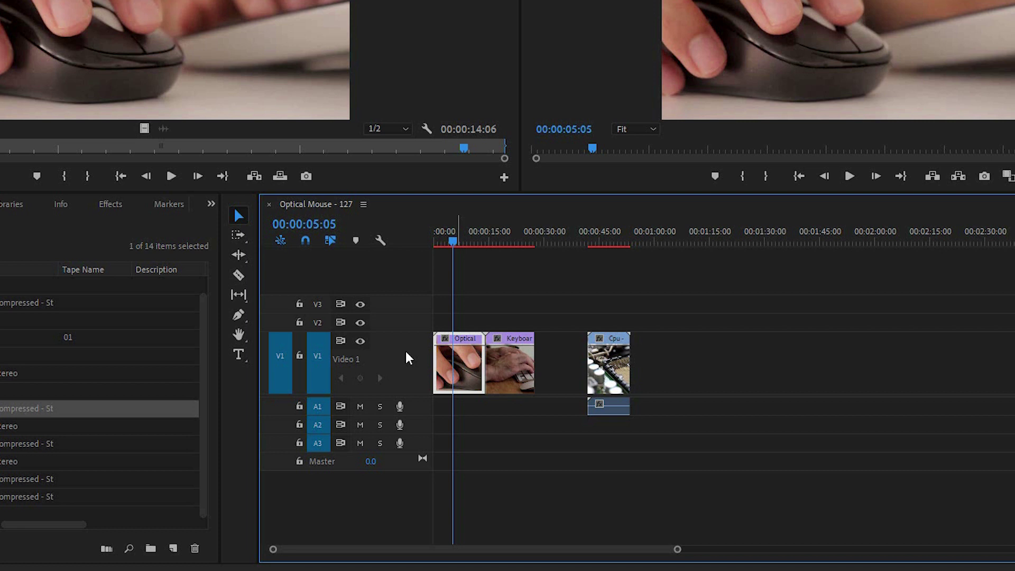
scroll(406, 353, up, 2)
scroll(406, 352, up, 2)
scroll(406, 352, down, 2)
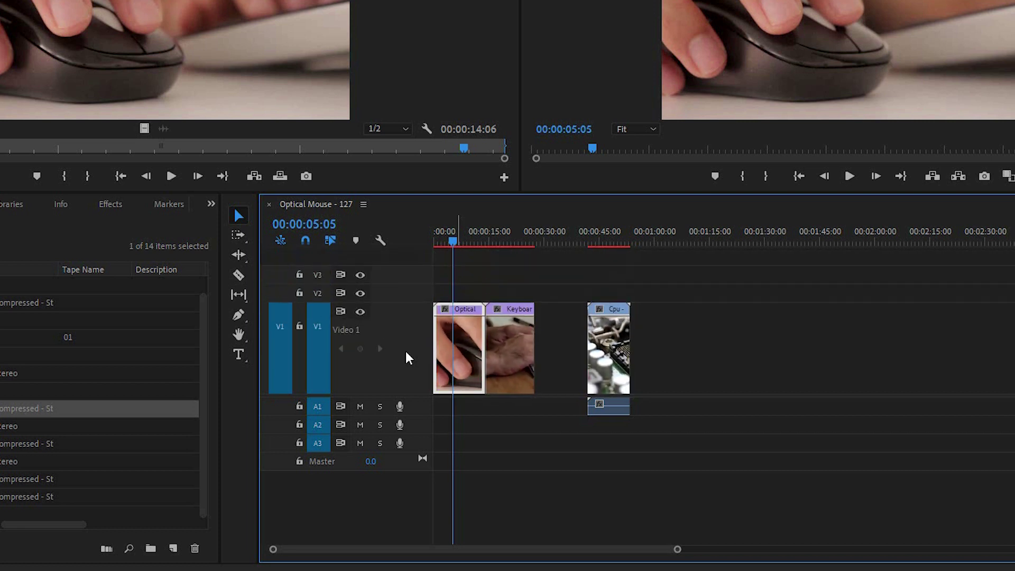
scroll(405, 351, down, 3)
scroll(405, 350, up, 5)
scroll(404, 351, down, 4)
scroll(405, 351, down, 1)
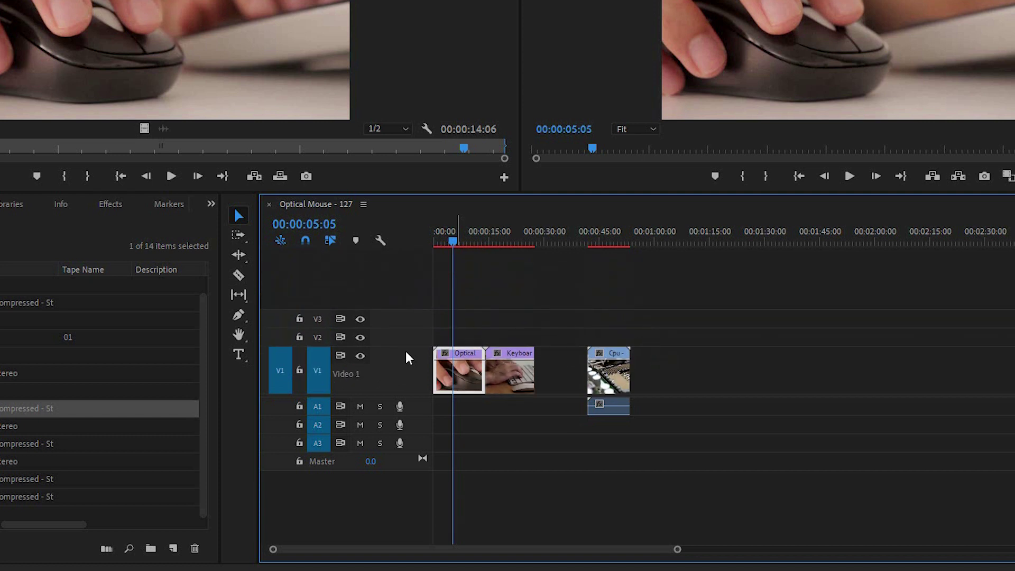
scroll(405, 351, up, 2)
scroll(404, 351, up, 2)
scroll(405, 351, down, 3)
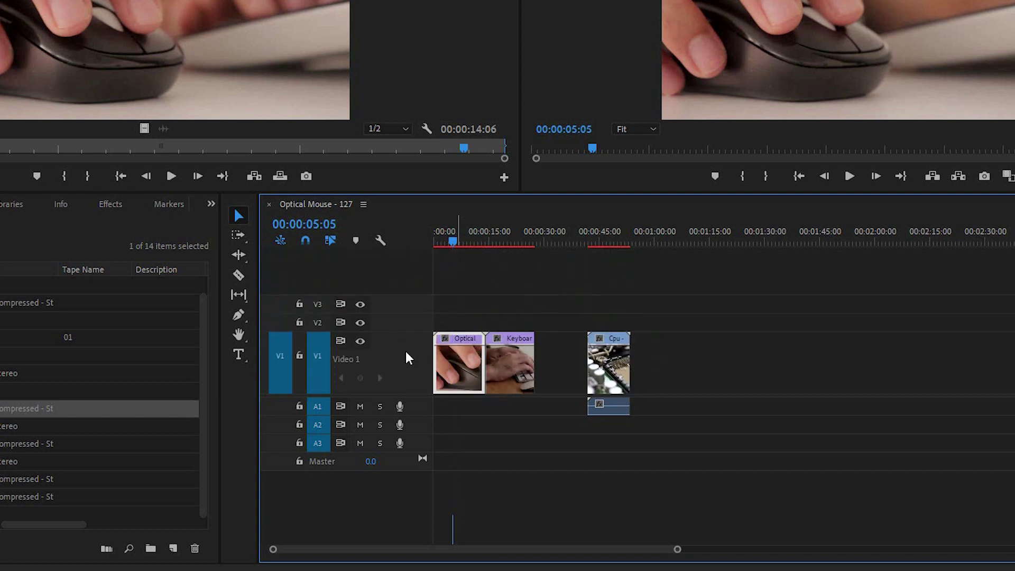
scroll(405, 351, down, 2)
scroll(405, 351, up, 4)
scroll(405, 351, down, 2)
scroll(405, 351, down, 1)
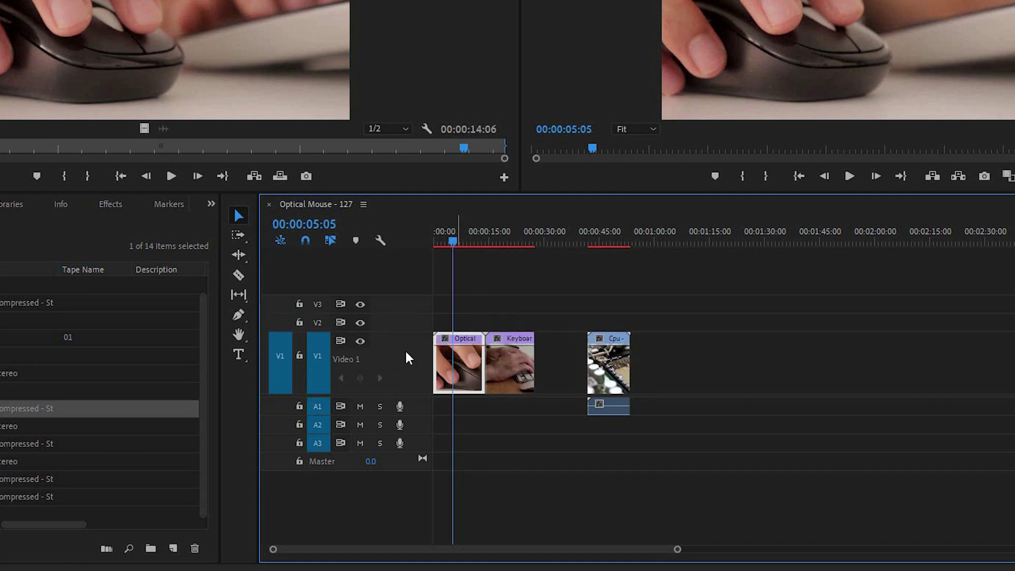
scroll(406, 352, up, 1)
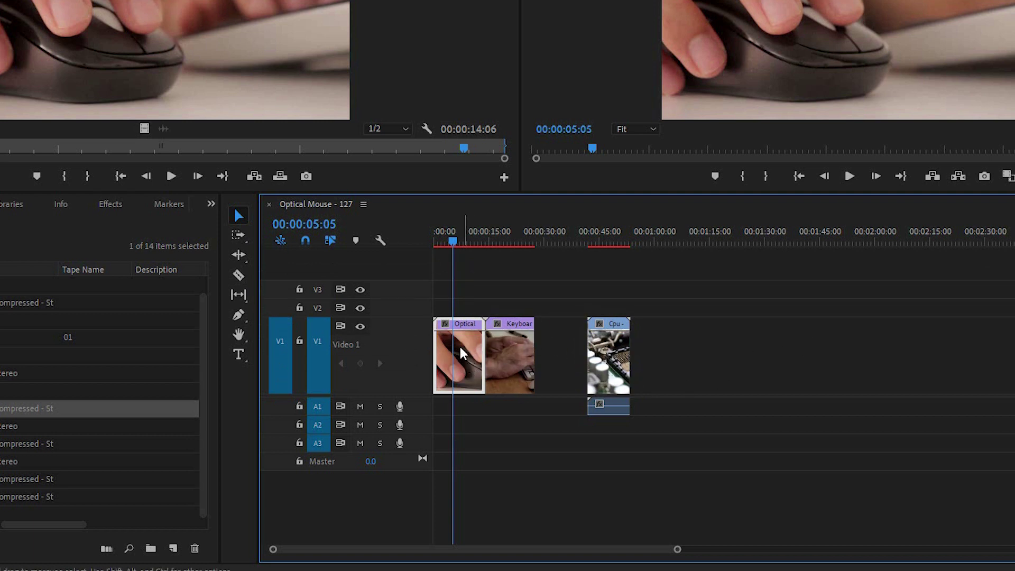
click(380, 240)
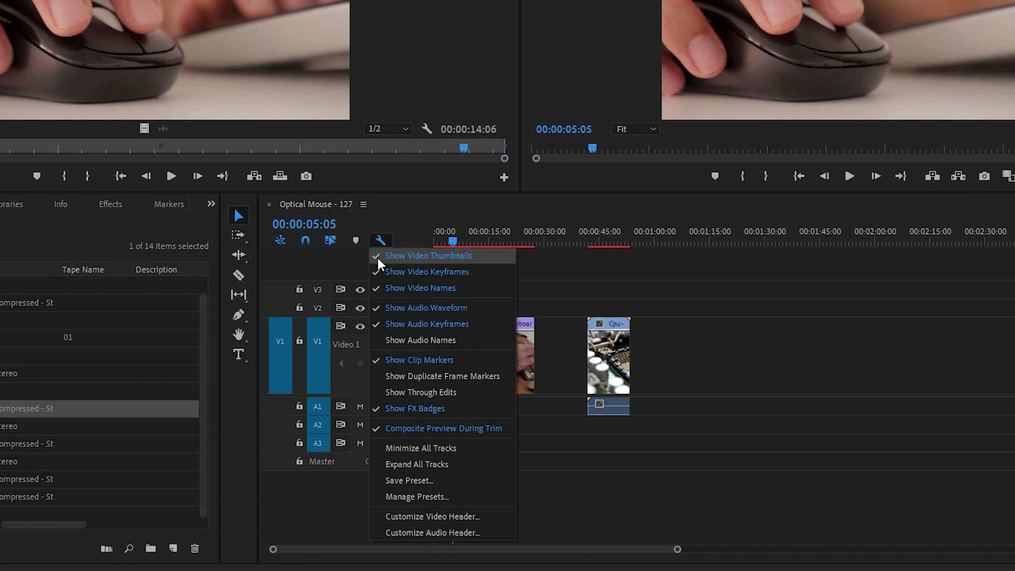
click(378, 257)
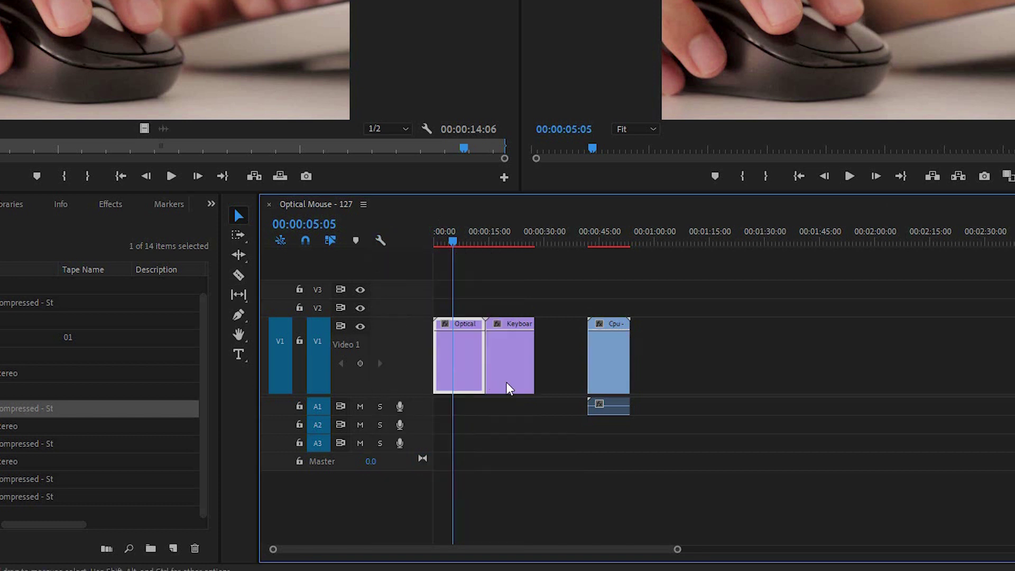
click(382, 241)
click(379, 257)
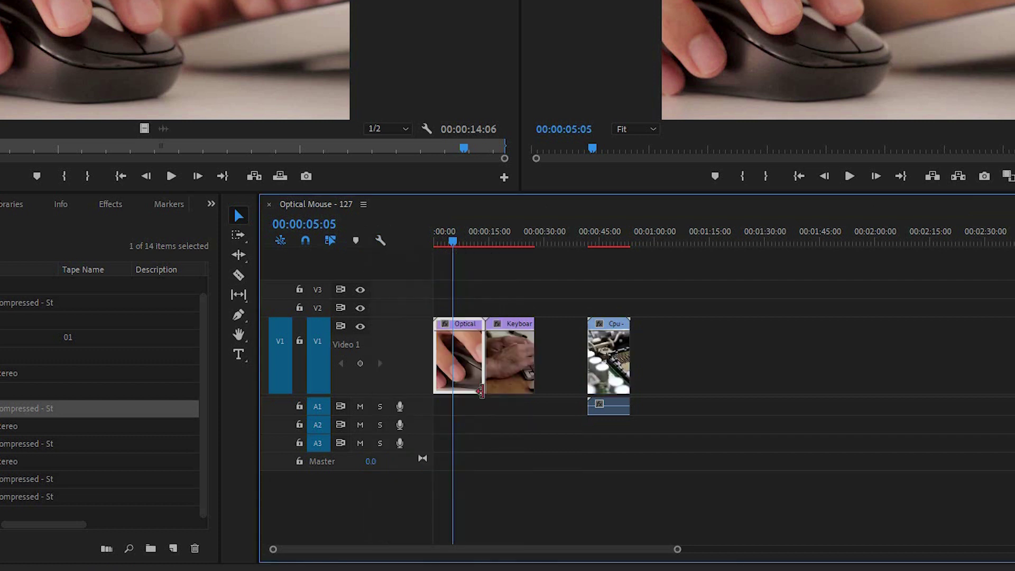
click(381, 240)
click(376, 256)
click(379, 242)
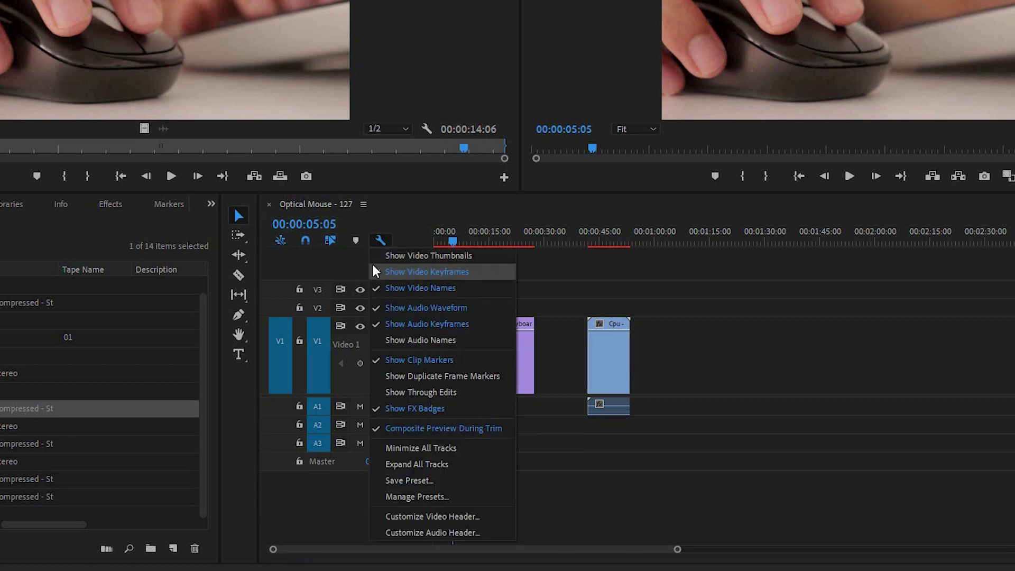
click(379, 255)
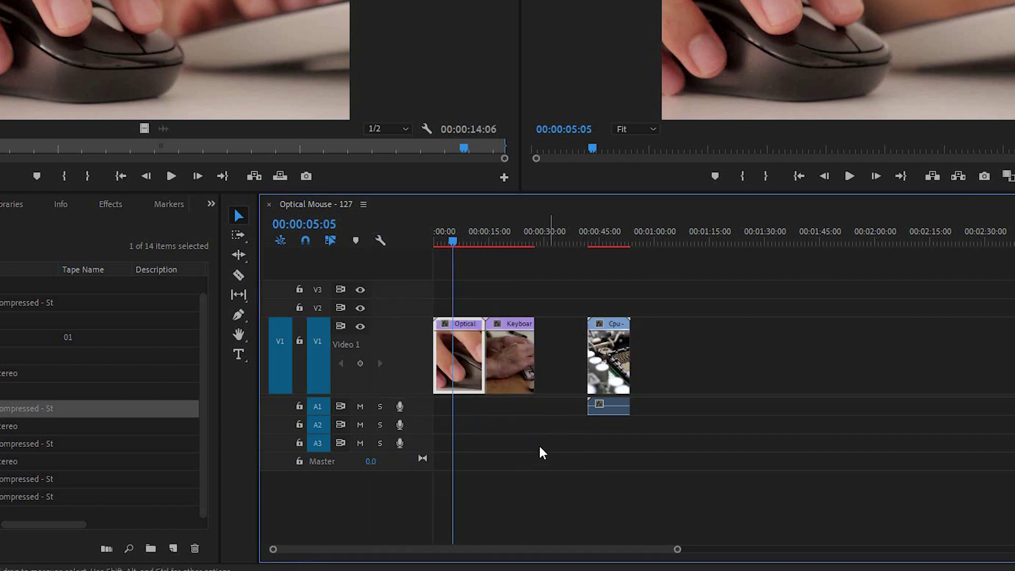
Step: Zoom the timeline in to one-second ruler steps around the playhead, then pan back to 0:00
drag(677, 550, 463, 549)
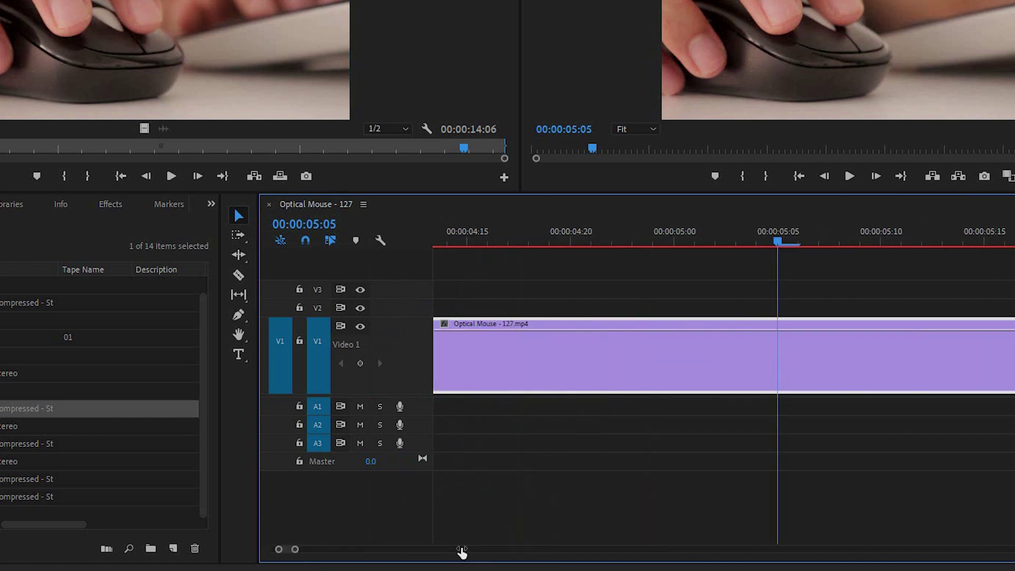
mouse_move(692, 550)
mouse_down()
mouse_move(716, 560)
mouse_move(507, 547)
mouse_move(788, 544)
mouse_move(680, 548)
mouse_move(759, 537)
mouse_move(650, 433)
mouse_up()
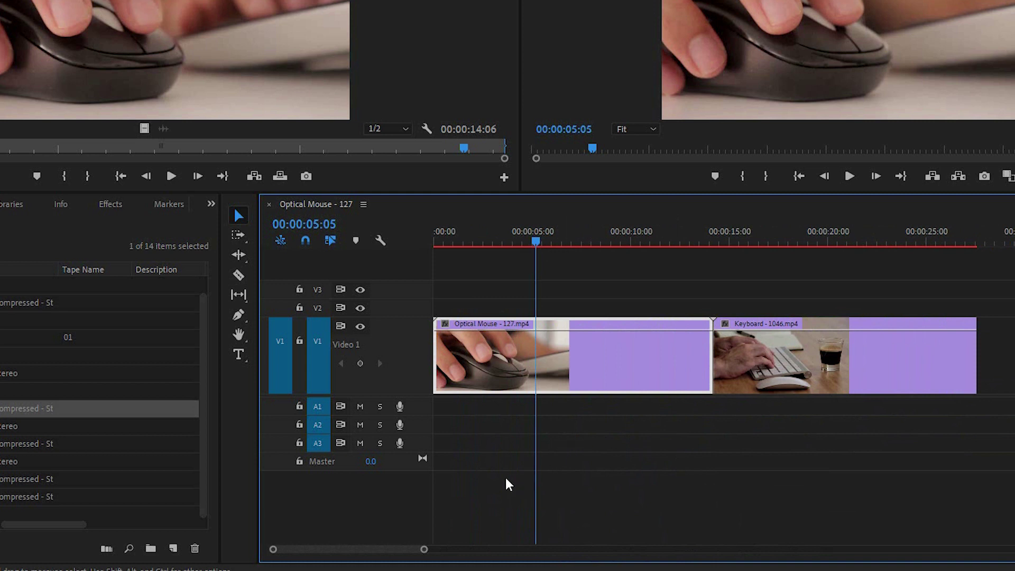
scroll(507, 483, up, 2)
scroll(507, 484, up, 3)
scroll(507, 484, up, 1)
scroll(507, 483, down, 2)
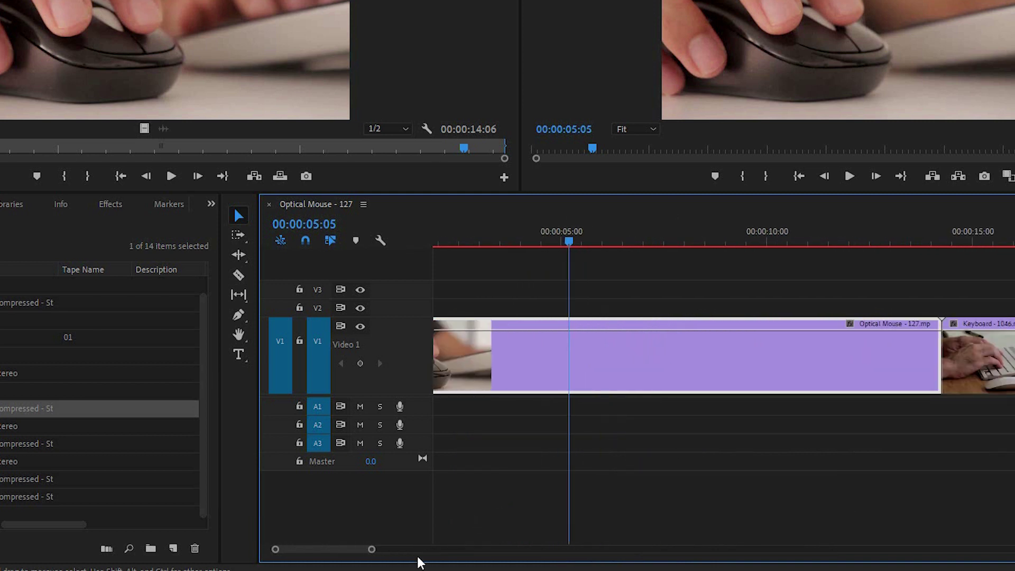
scroll(555, 469, up, 2)
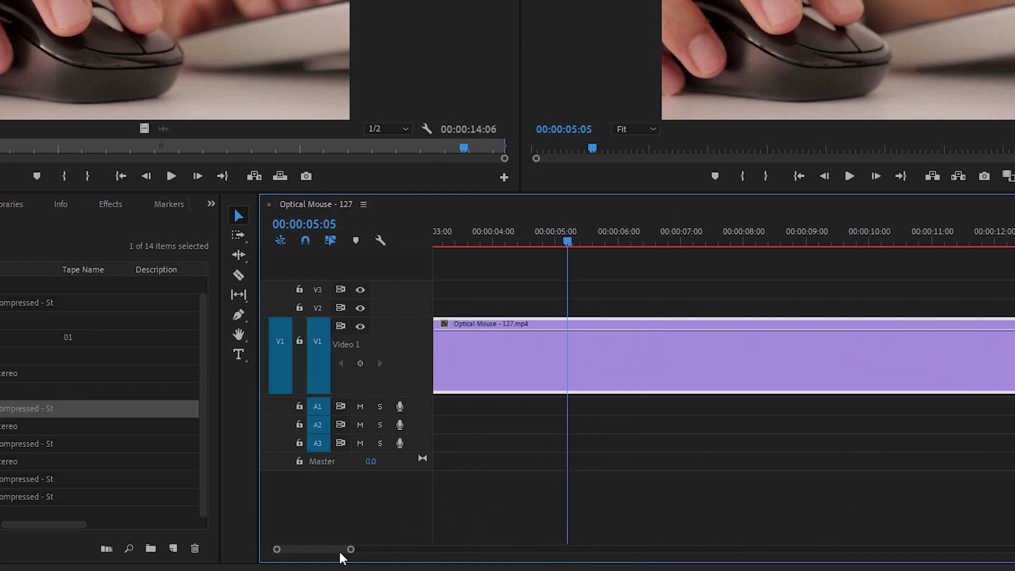
drag(343, 555, 336, 555)
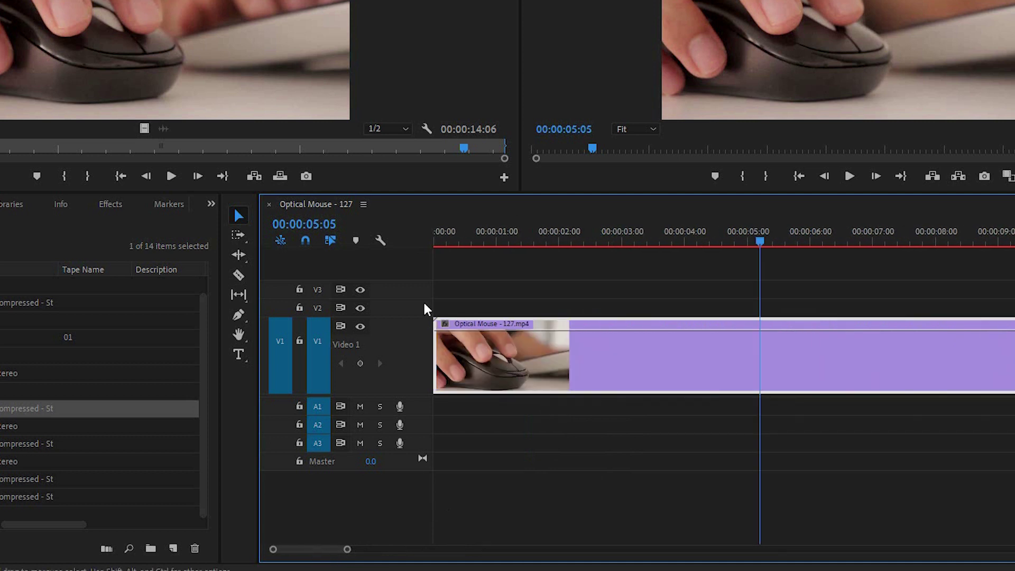
Step: Add keyframes to the Optical Mouse clip at 00:00:05:05 and 00:00:06:24
click(386, 241)
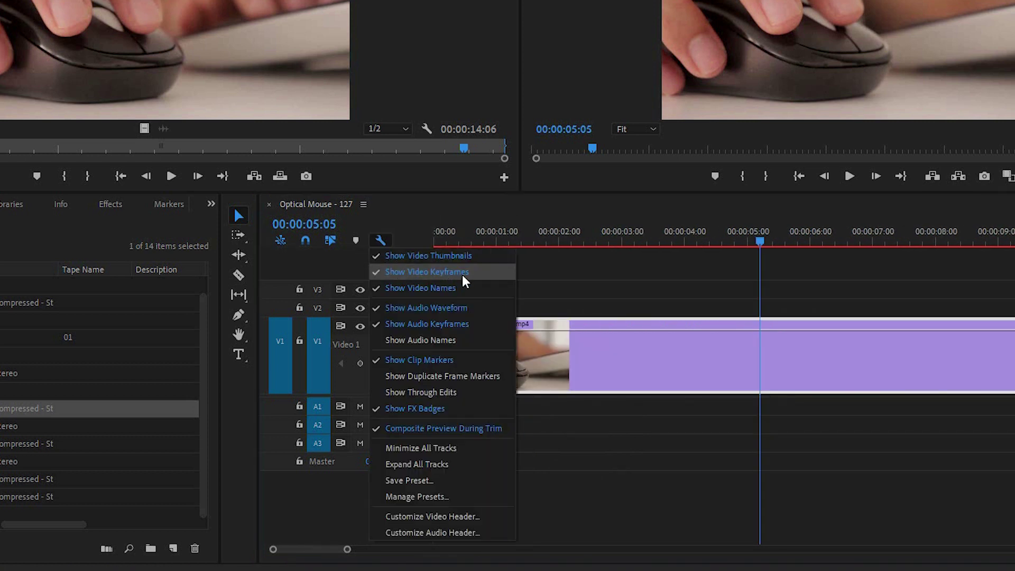
click(354, 376)
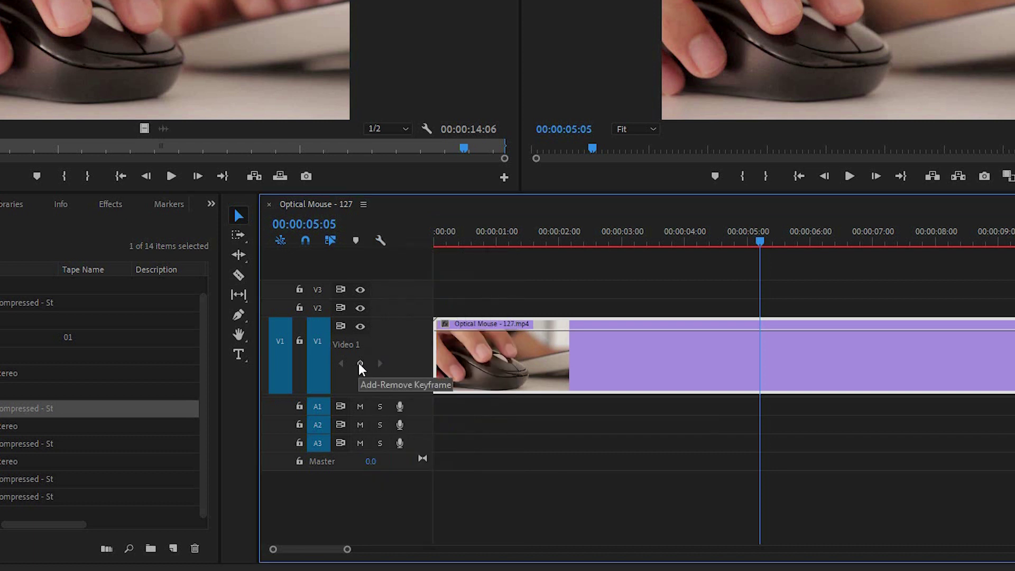
click(361, 365)
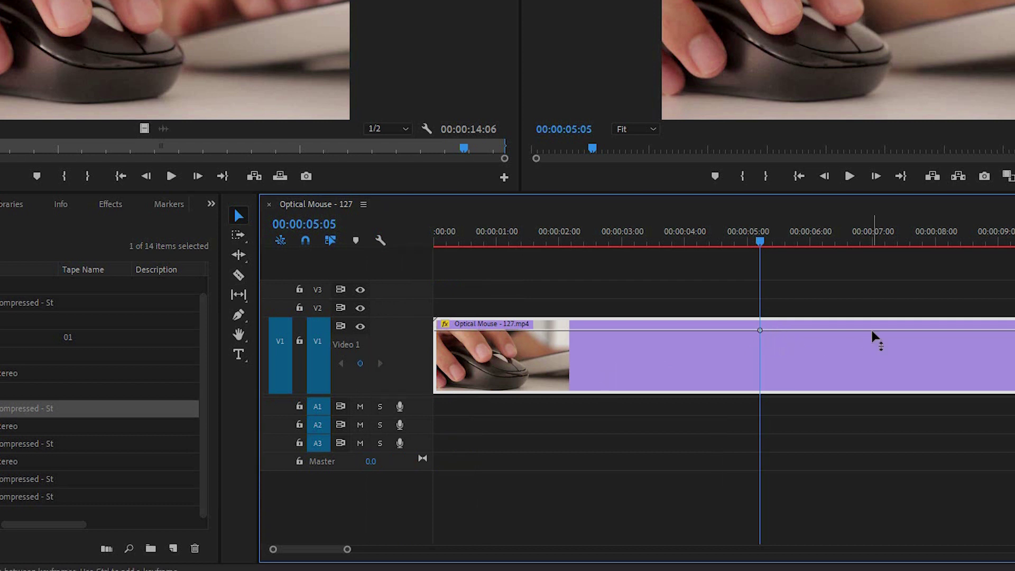
click(870, 236)
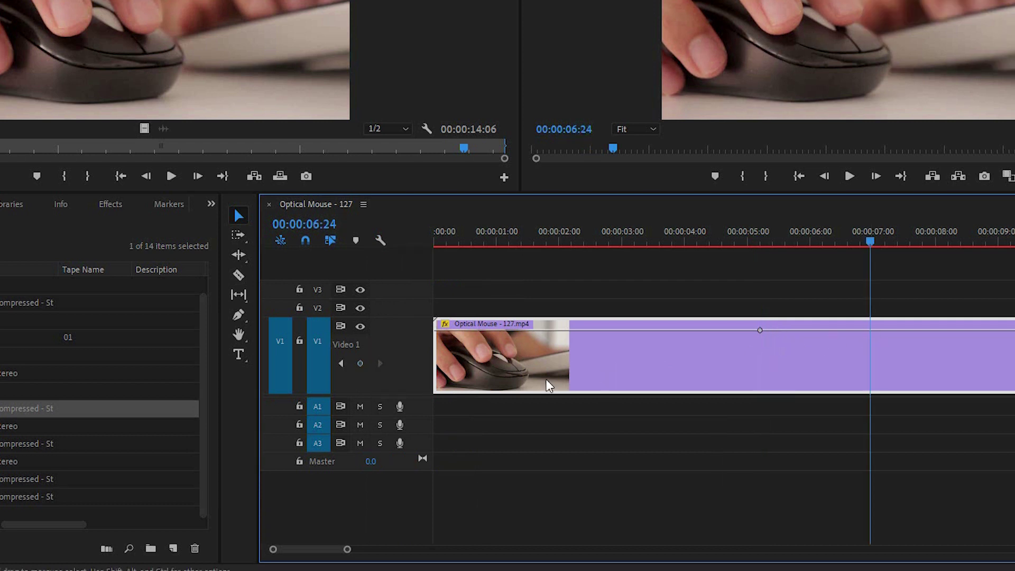
click(362, 366)
Step: Turn on Show Video Keyframes in the timeline display settings
click(386, 238)
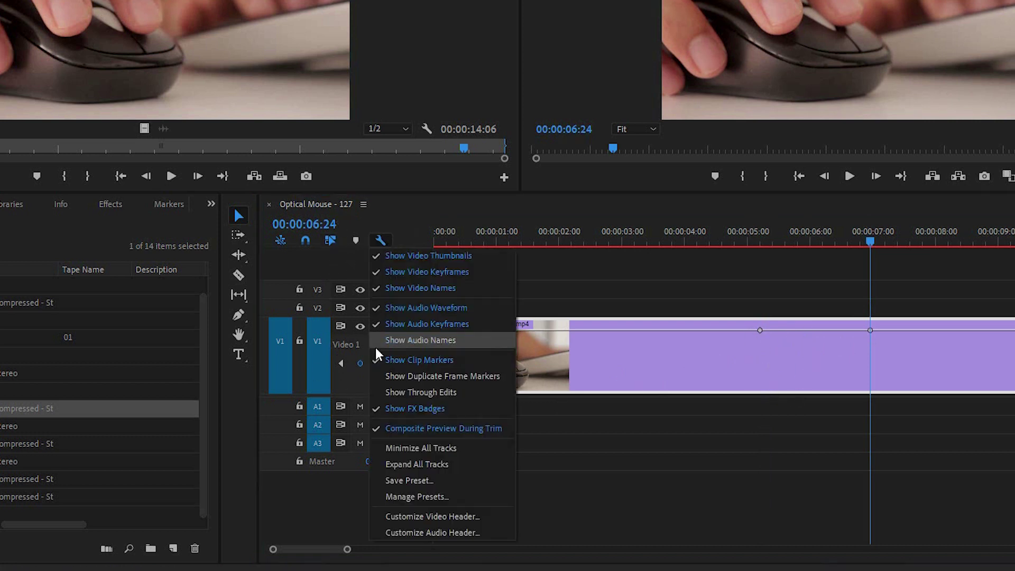
click(377, 274)
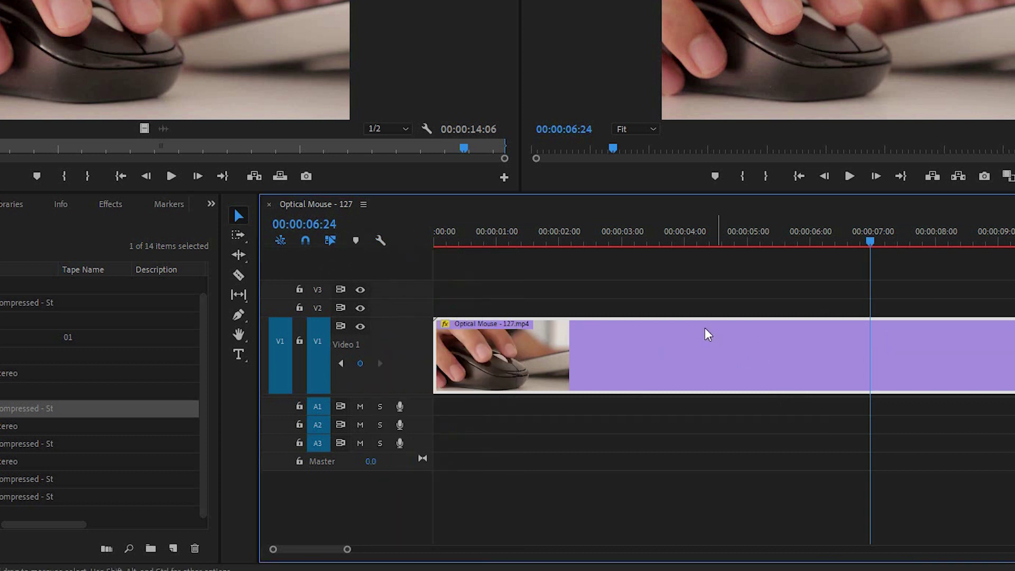
click(380, 240)
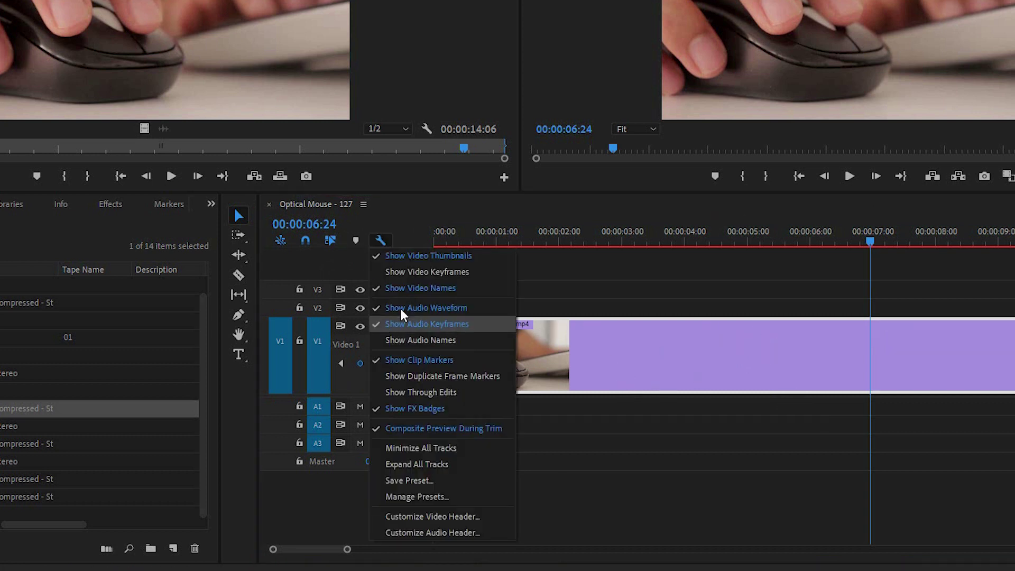
click(381, 274)
click(380, 240)
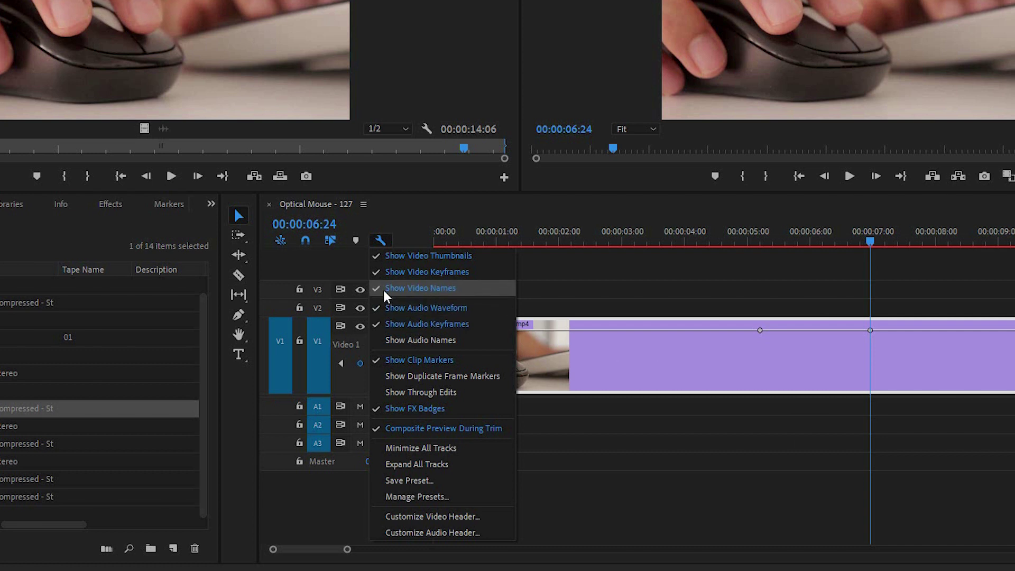
Step: Turn Show Video Names off and then back on
click(408, 288)
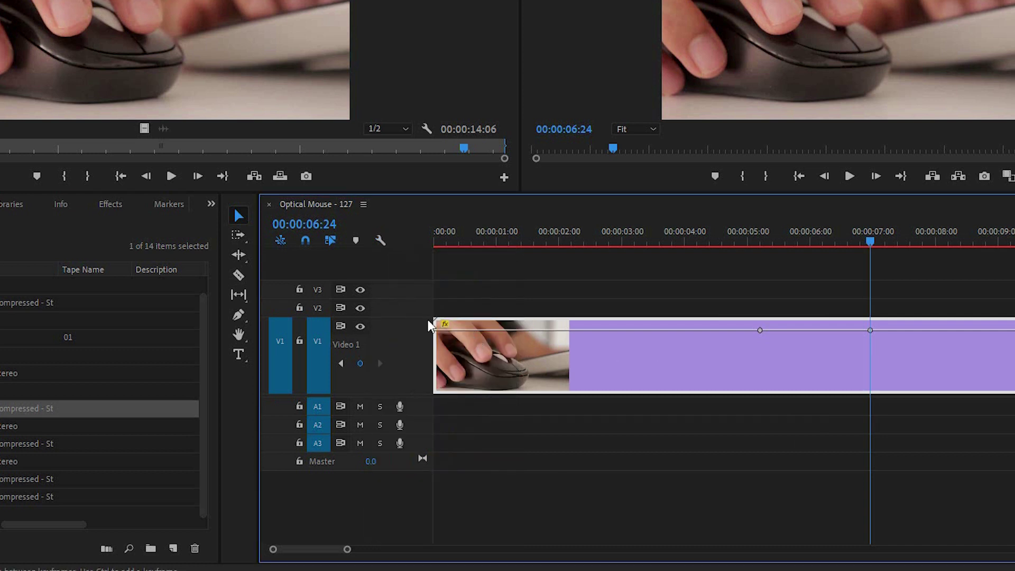
click(380, 240)
click(388, 288)
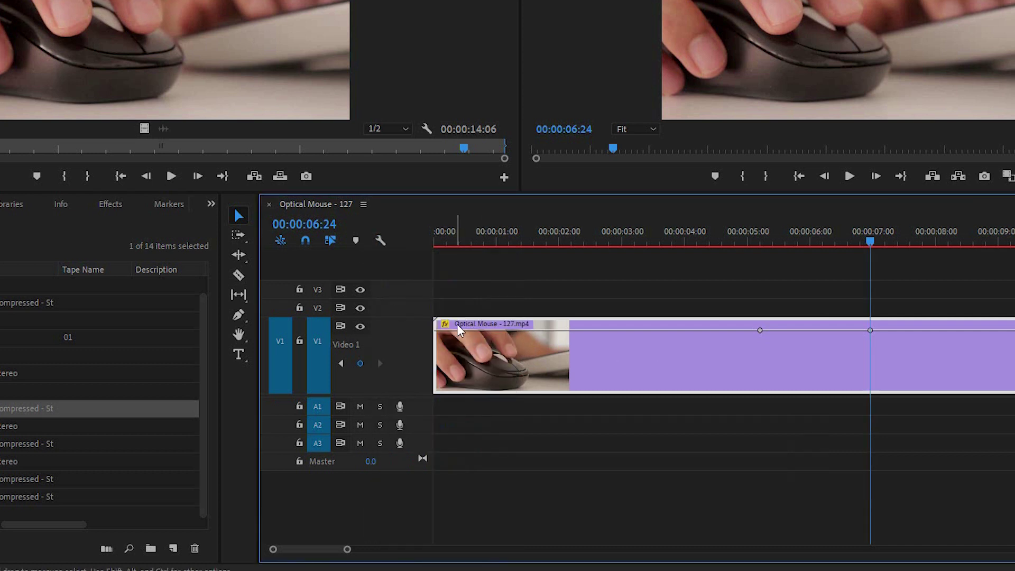
click(380, 241)
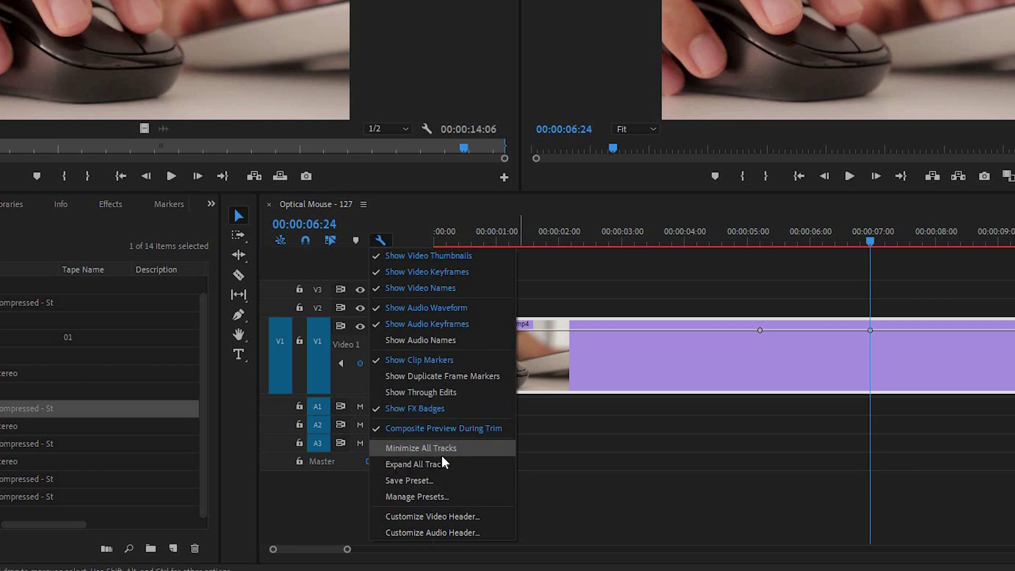
Step: Minimize all tracks, try Expand All Tracks, then minimize all tracks again
click(419, 451)
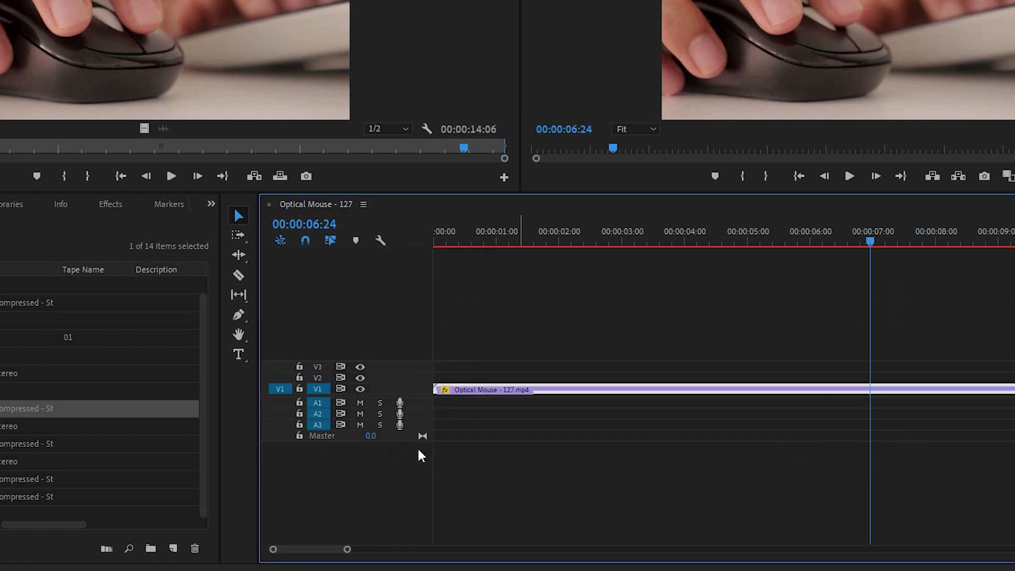
click(380, 240)
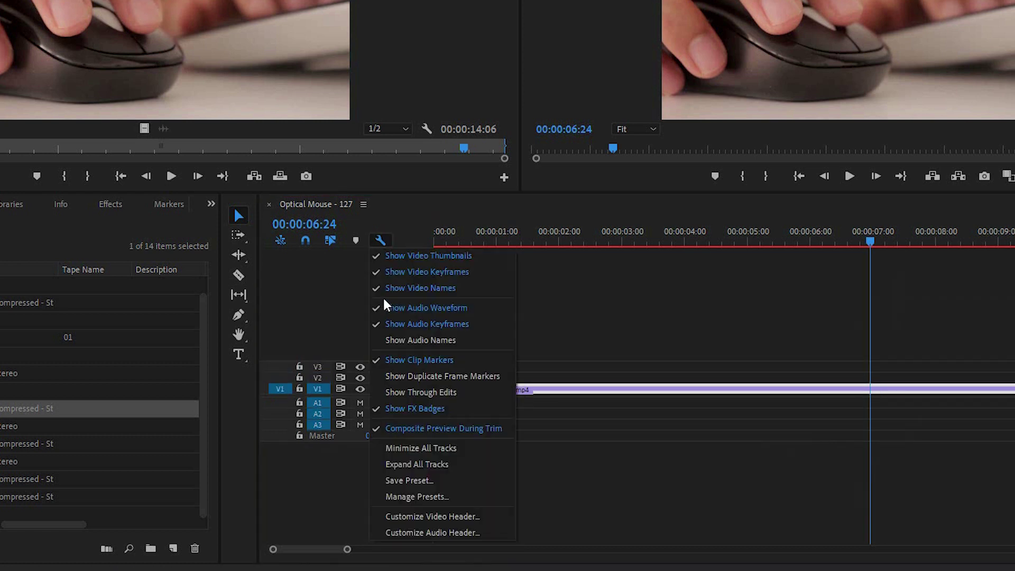
click(429, 472)
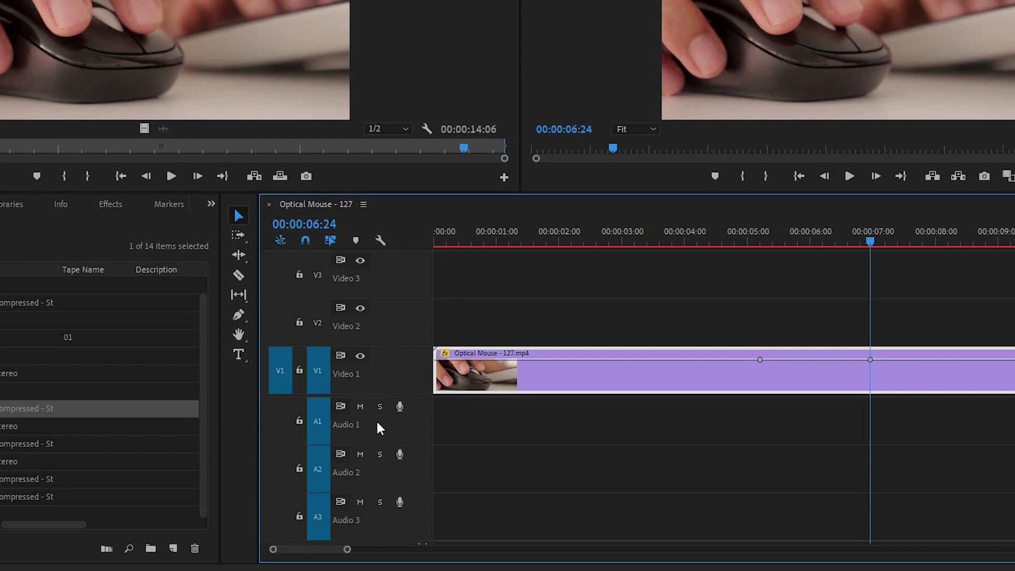
click(380, 240)
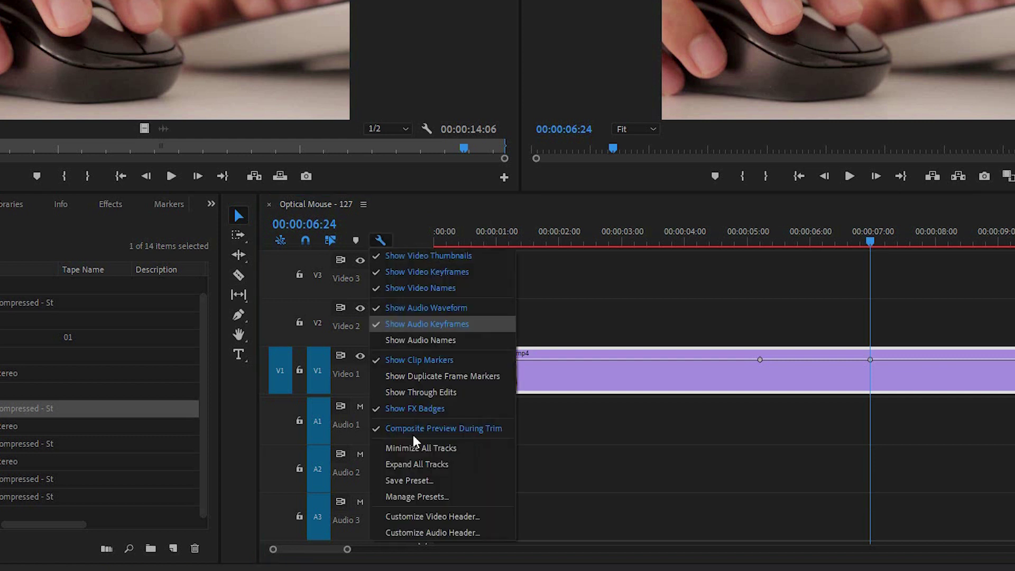
click(435, 448)
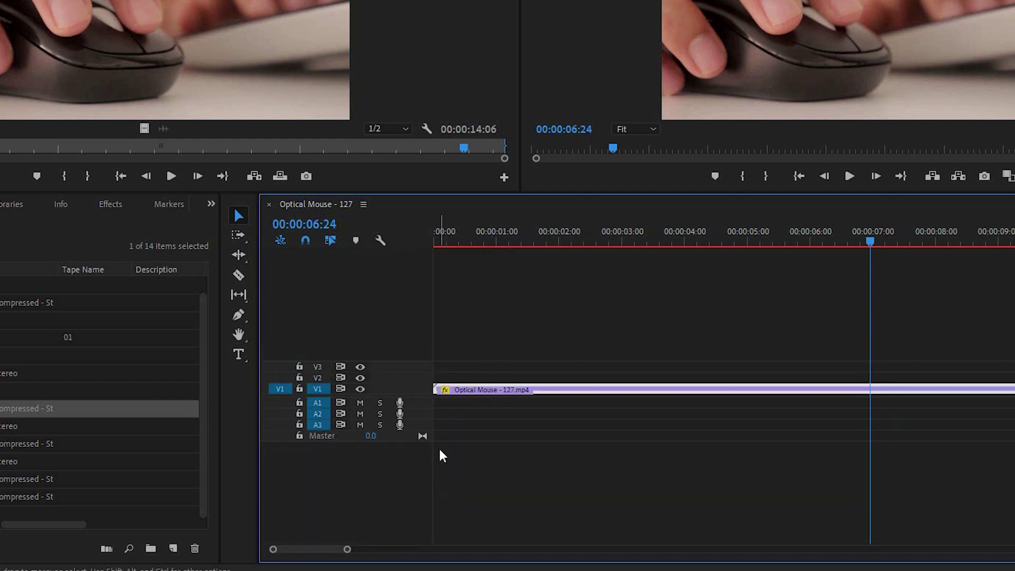
click(380, 240)
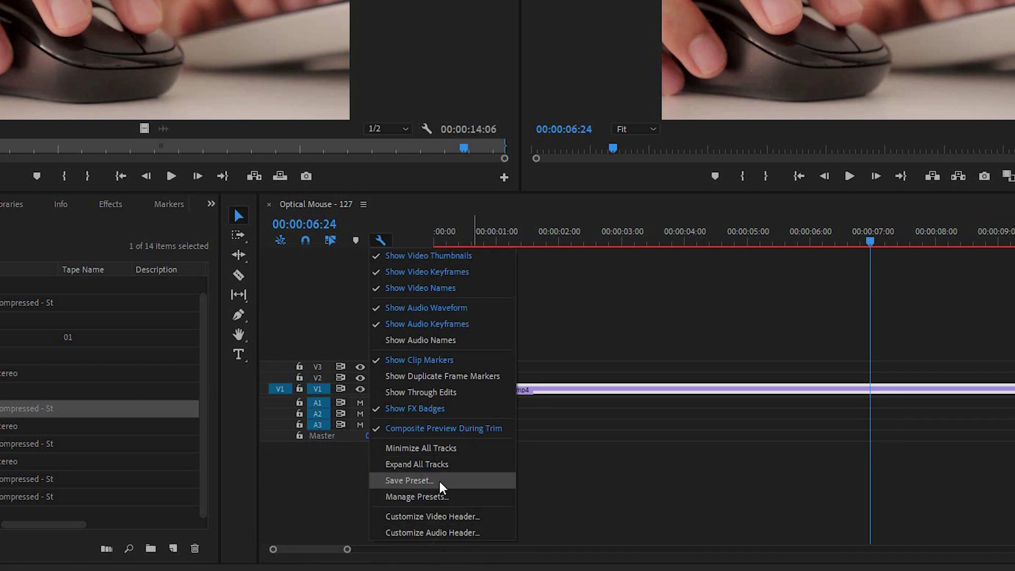
Step: Cancel the track height Save Preset dialog, then expand all tracks to full height
click(439, 481)
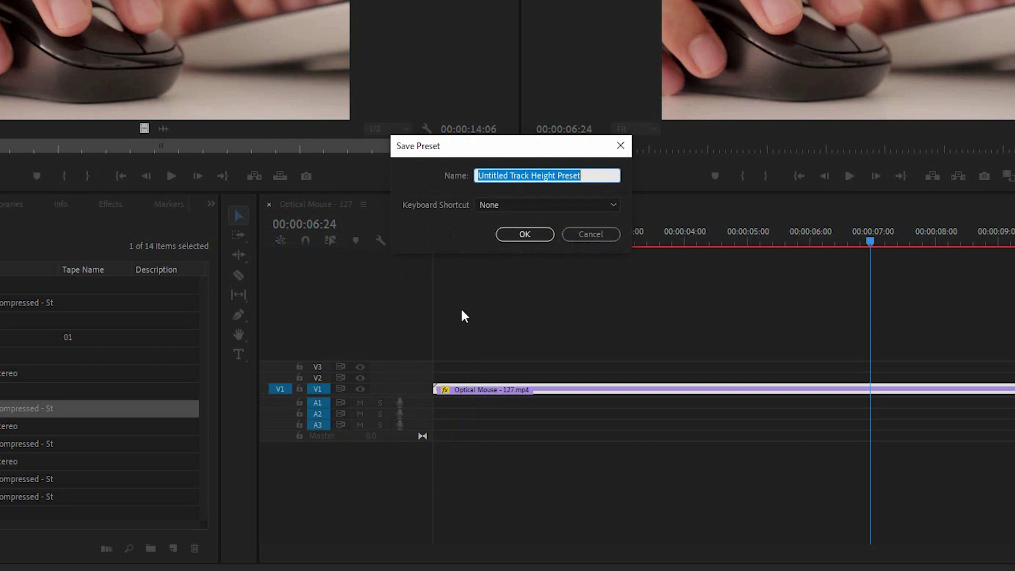
click(582, 235)
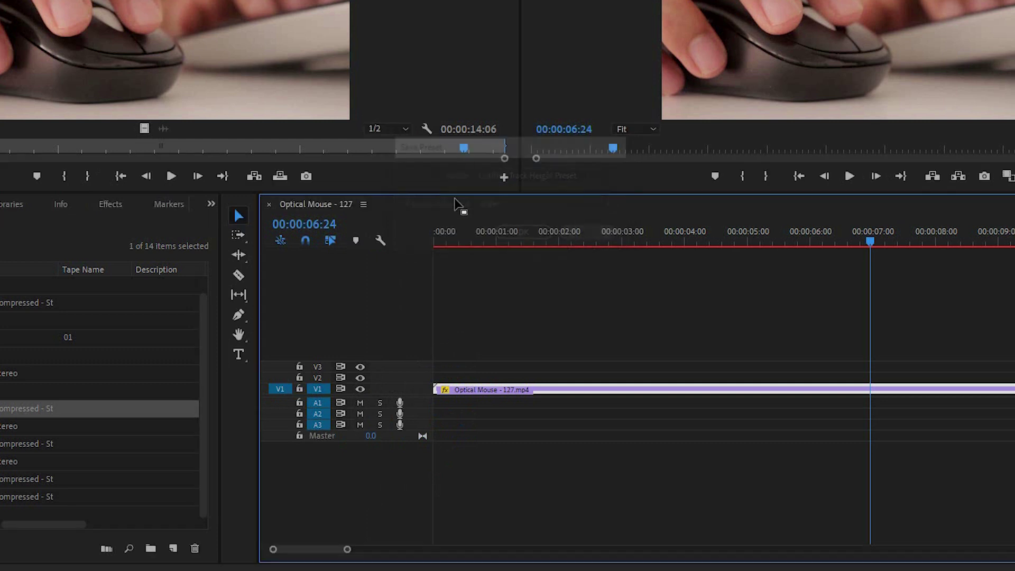
click(380, 242)
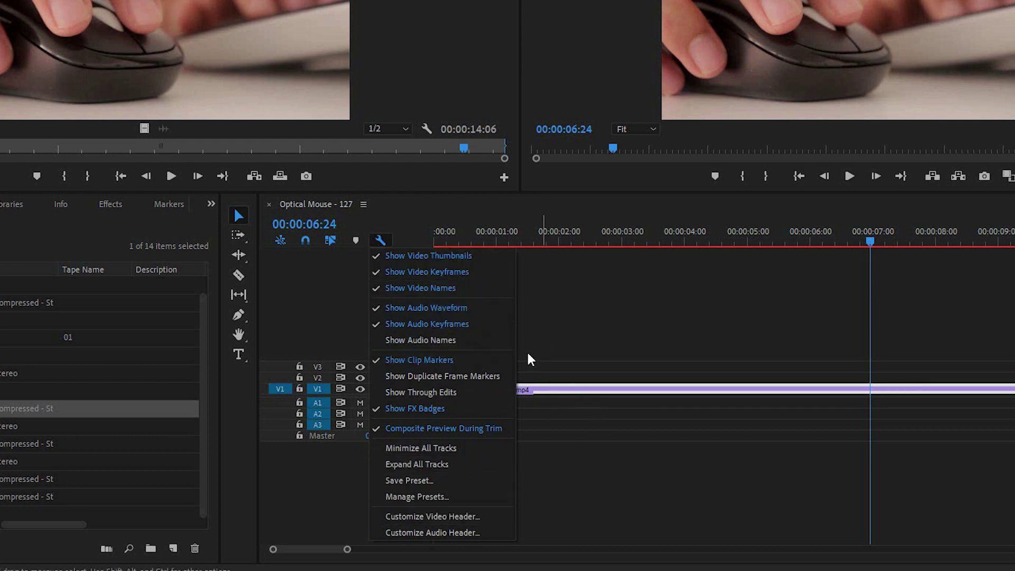
click(576, 351)
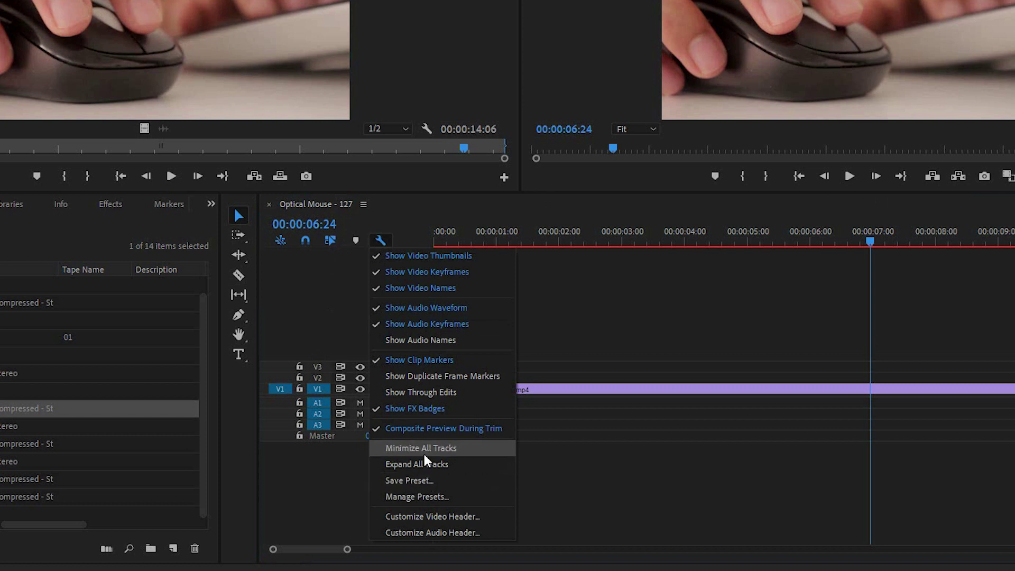
click(423, 464)
click(364, 204)
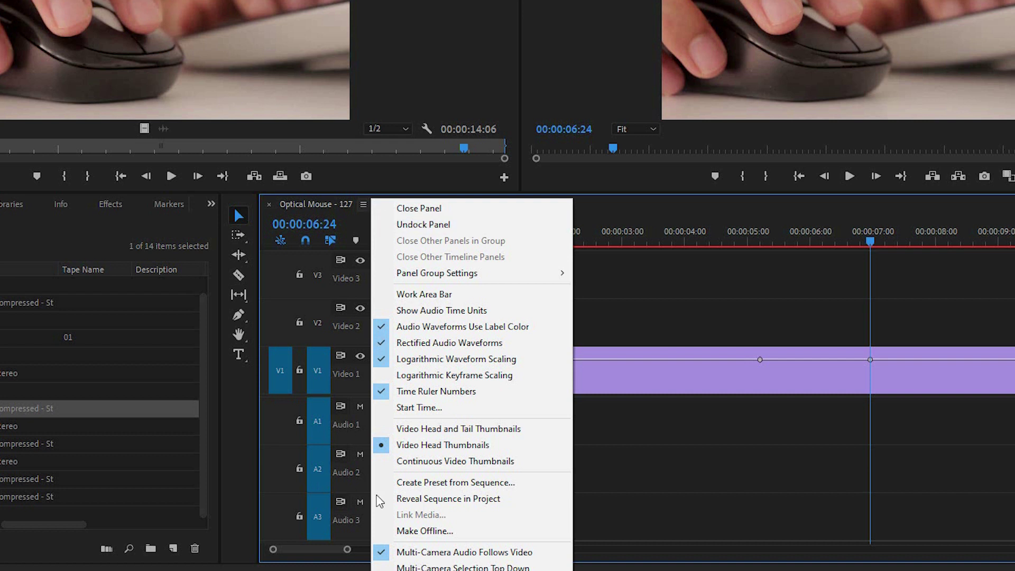
Step: Try continuous thumbnails, put the playhead at 00:00:08:00, then switch to Video Head Thumbnails
click(403, 461)
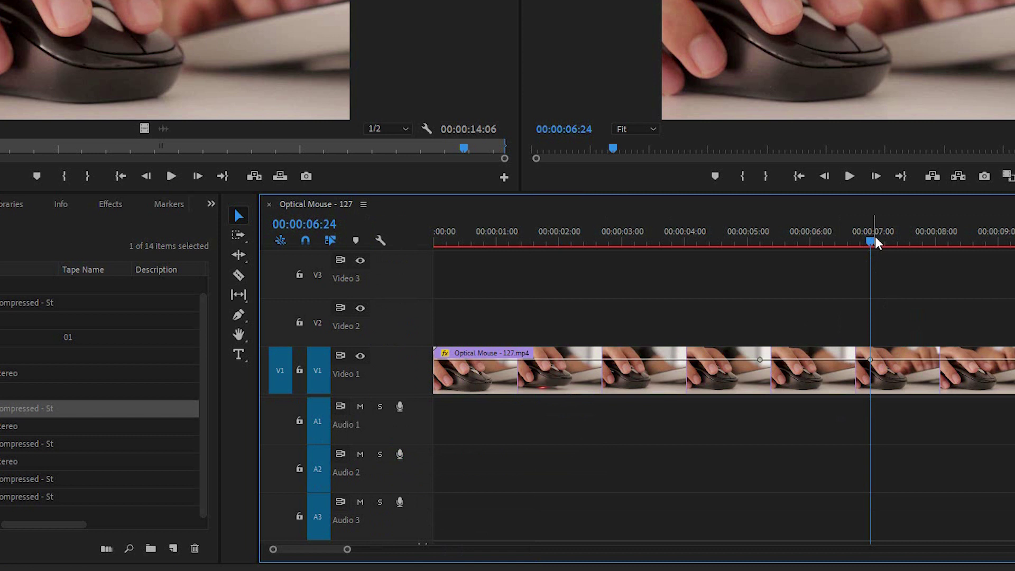
drag(870, 241, 510, 242)
click(936, 241)
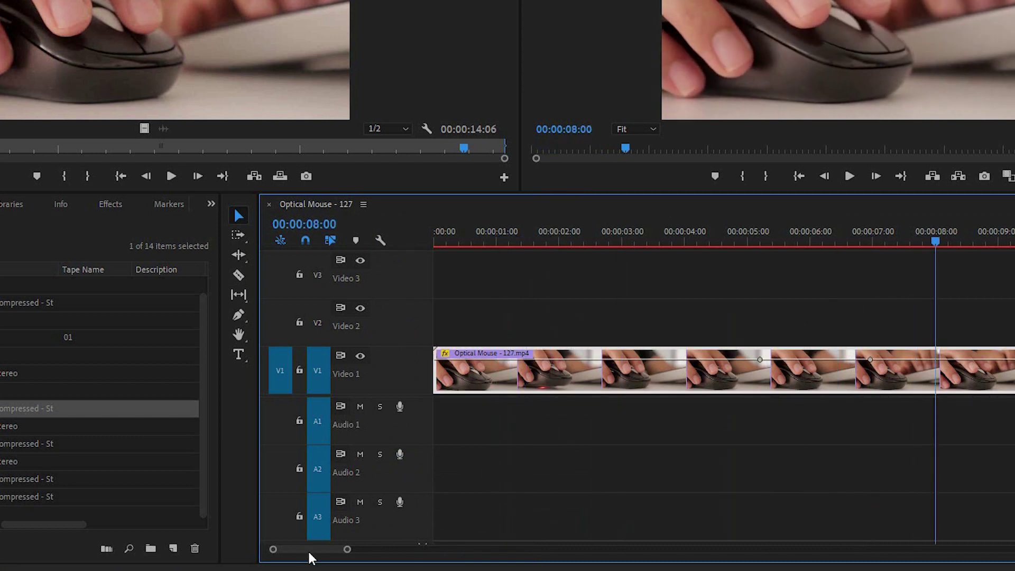
mouse_move(312, 549)
mouse_down()
mouse_move(331, 550)
mouse_move(298, 548)
mouse_up()
click(363, 205)
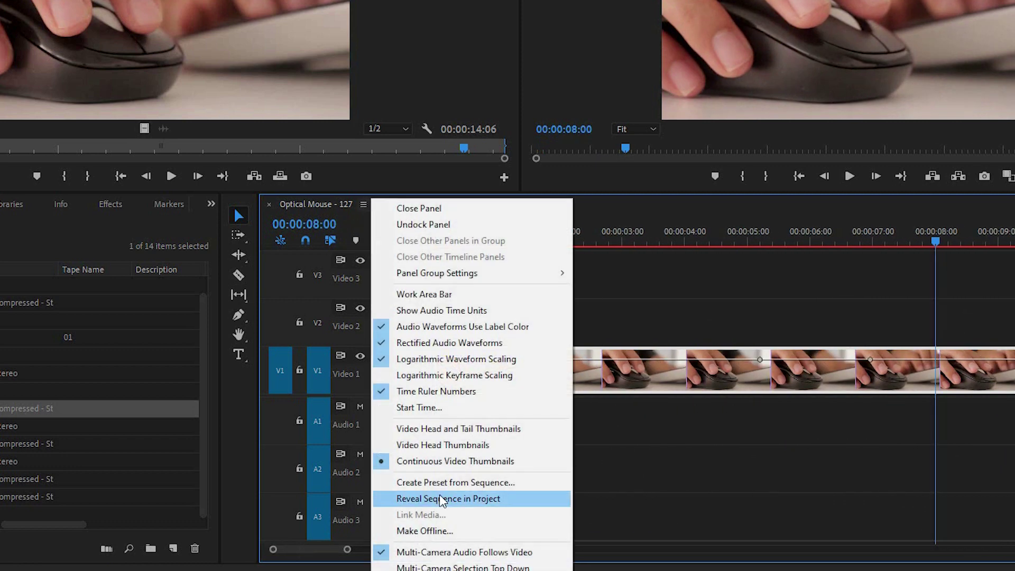
click(385, 443)
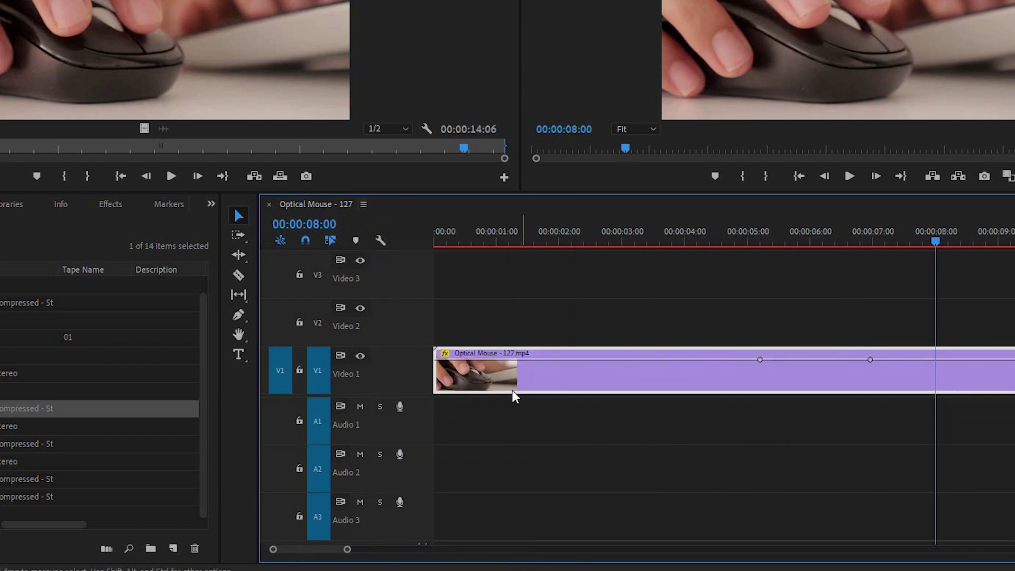
click(381, 239)
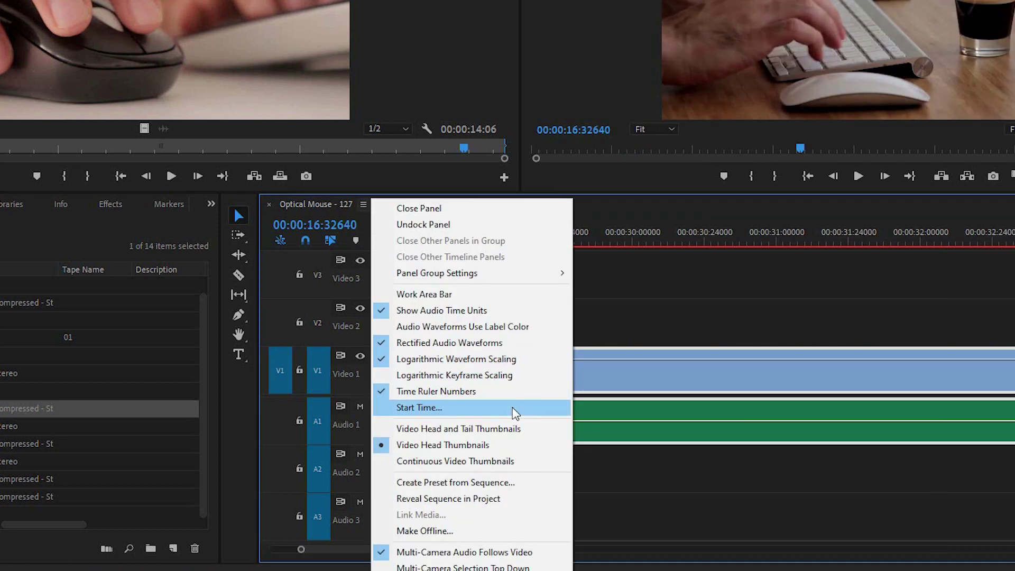
Step: Open the sequence Start Time dialog and dismiss it, leaving the start at 00:00:00:00
click(515, 409)
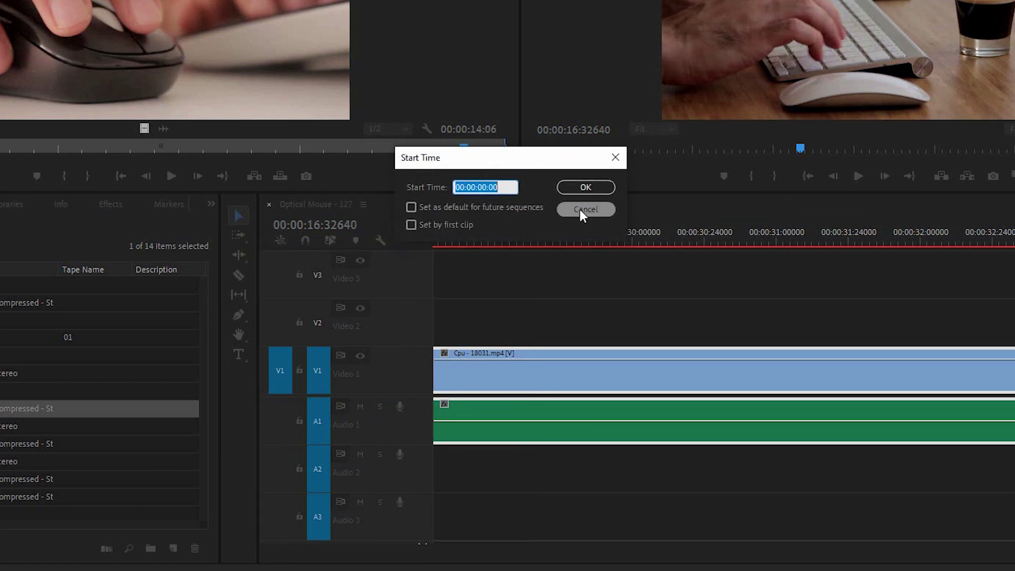
click(565, 184)
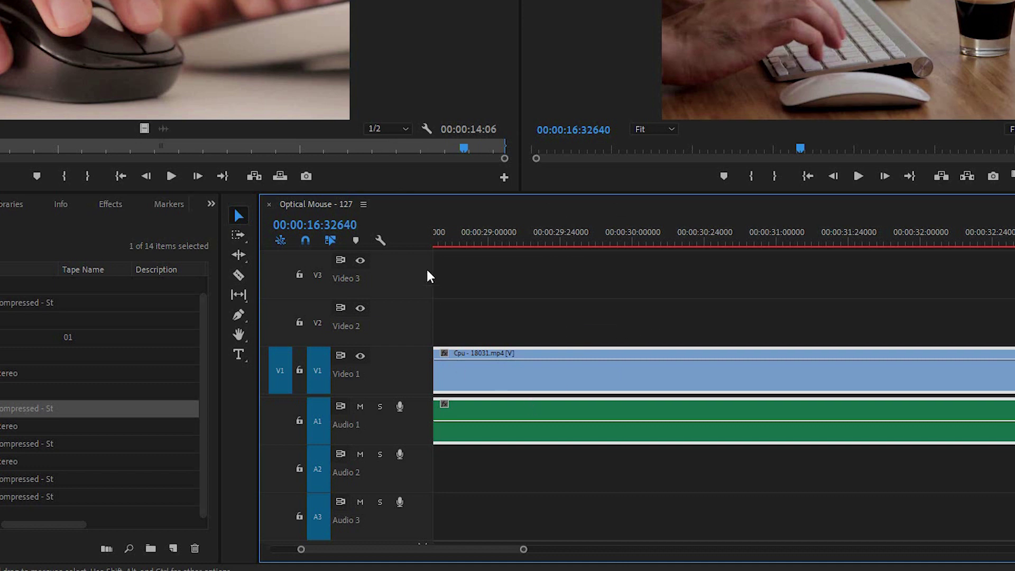
click(363, 204)
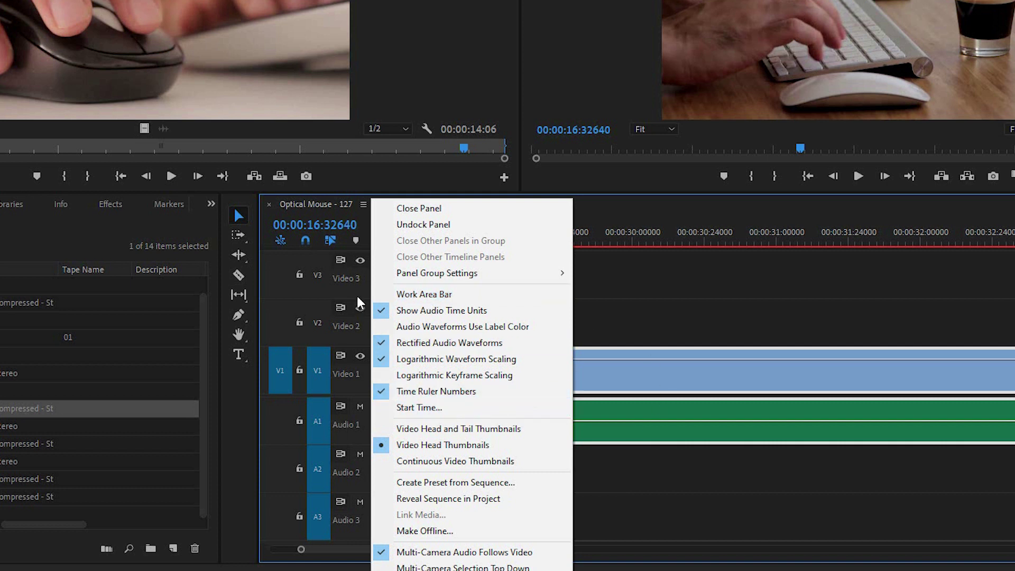
Step: Patch the source video to Video 3 and zoom out to show the whole Cpu clip
click(287, 291)
click(287, 290)
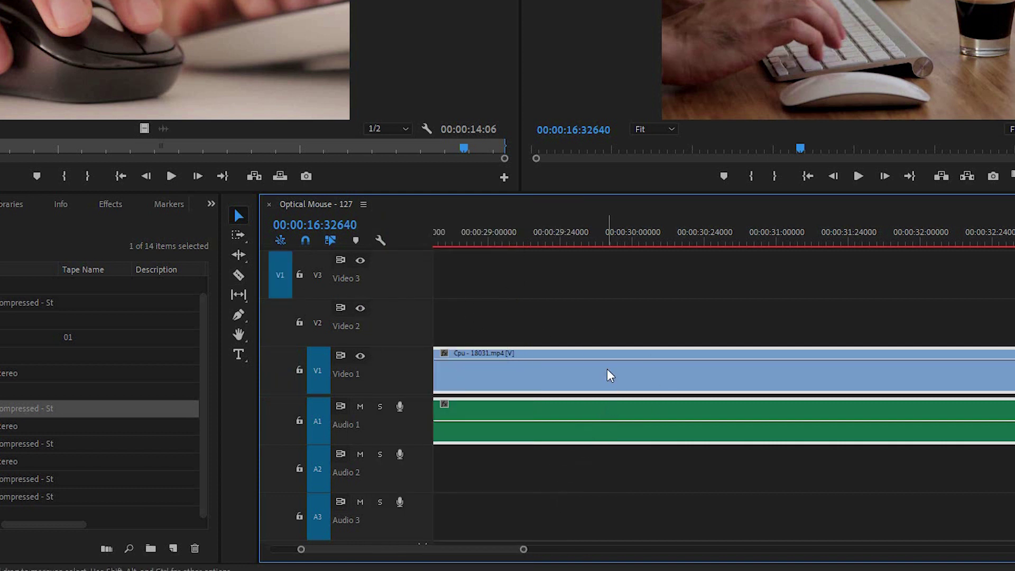
key(minus)
key(minus)
key(minus)
key(minus)
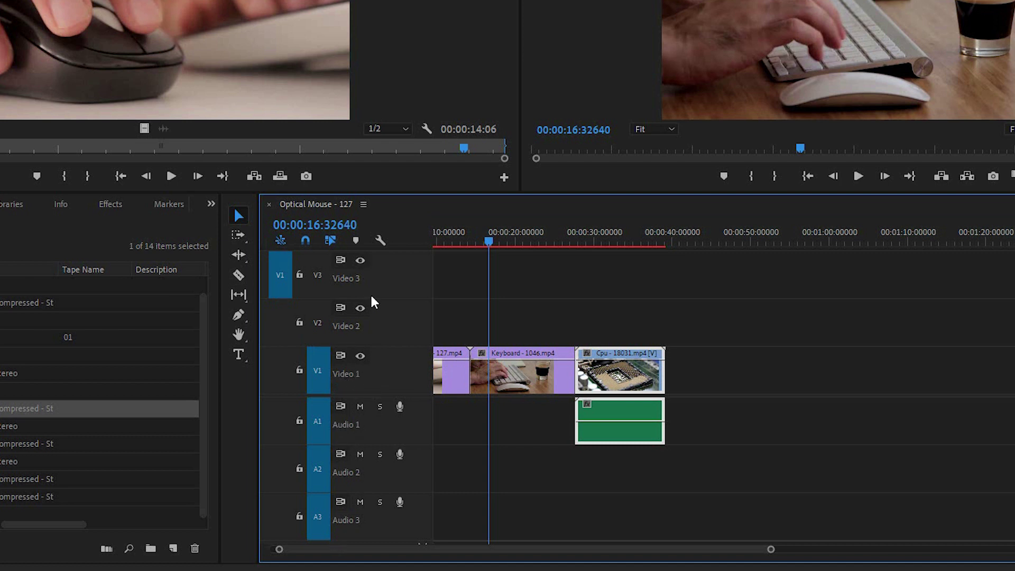
Step: Hide Video 1 output, move Cpu to Video 2, show Video 1 again, then undo the move
click(360, 356)
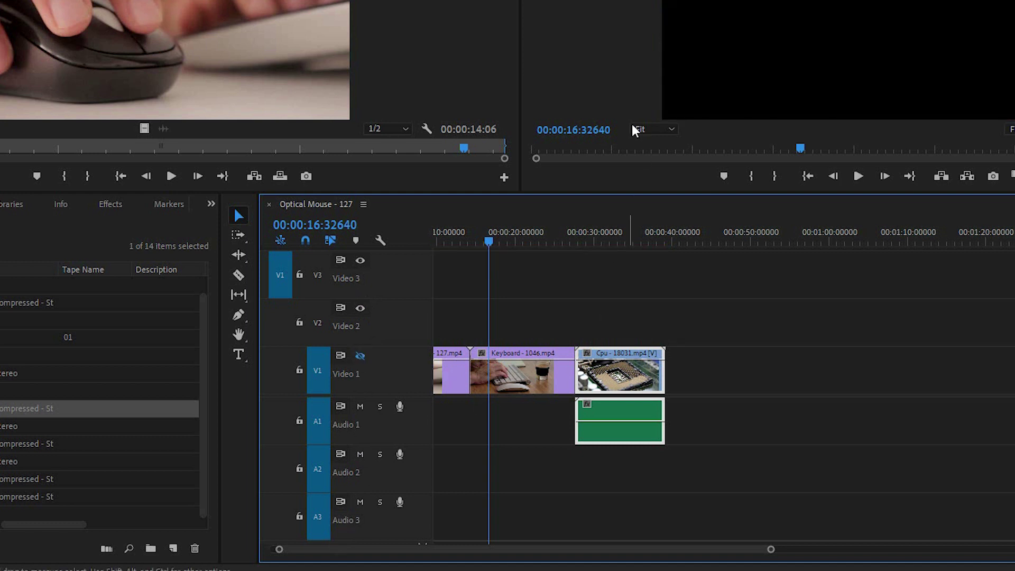
mouse_move(490, 240)
mouse_down()
mouse_move(501, 241)
mouse_move(458, 242)
mouse_up()
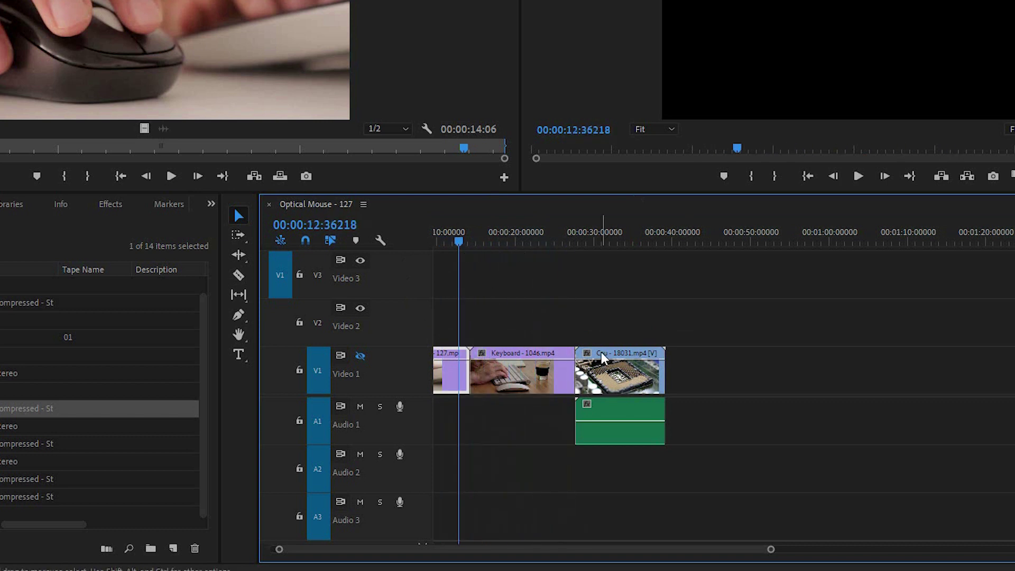
click(616, 374)
drag(615, 374, 473, 322)
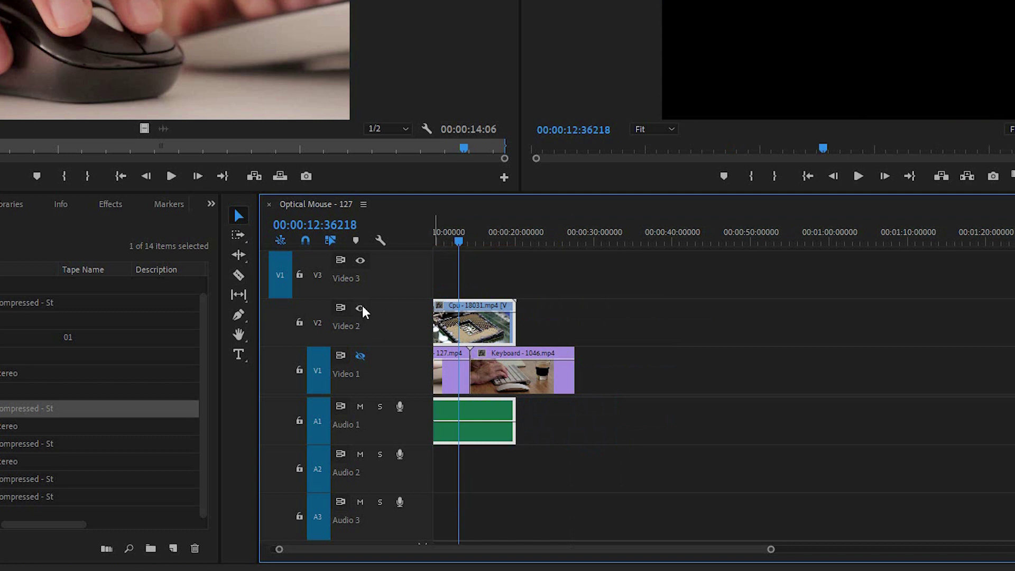
click(360, 358)
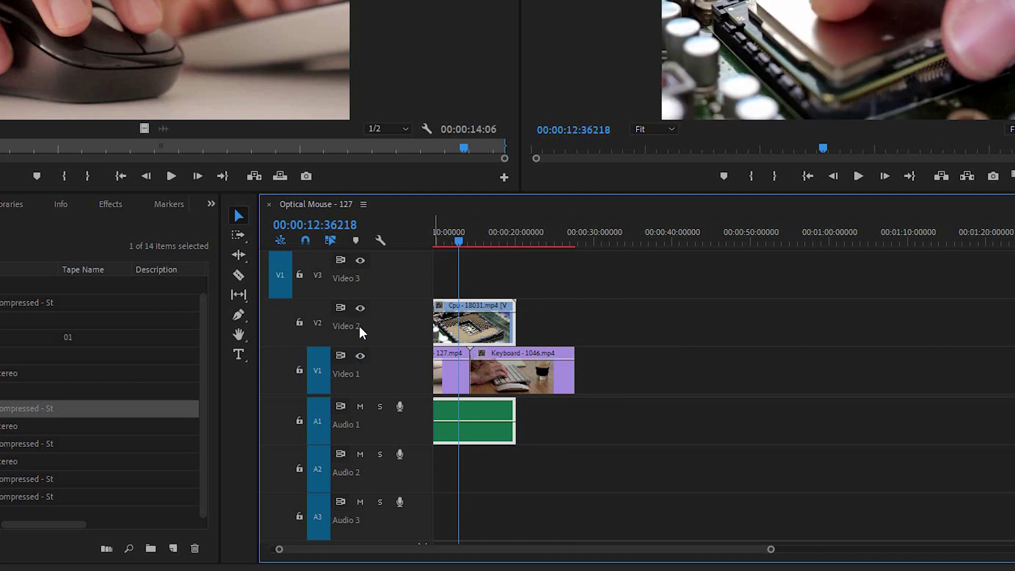
key(ctrl+z)
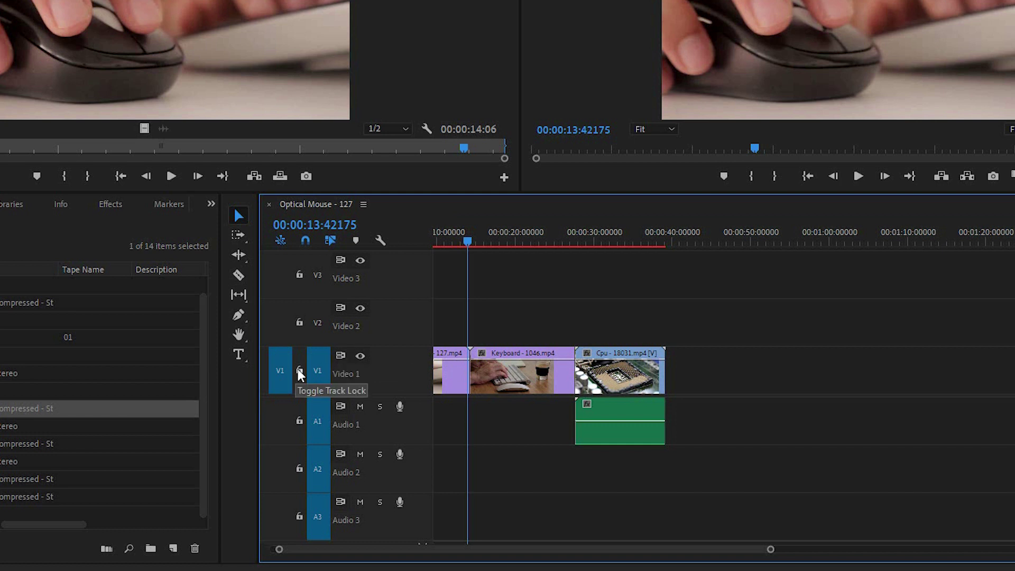
Step: Save the project and leave Video 1 unlocked with its sync lock turned on
key(ctrl+s)
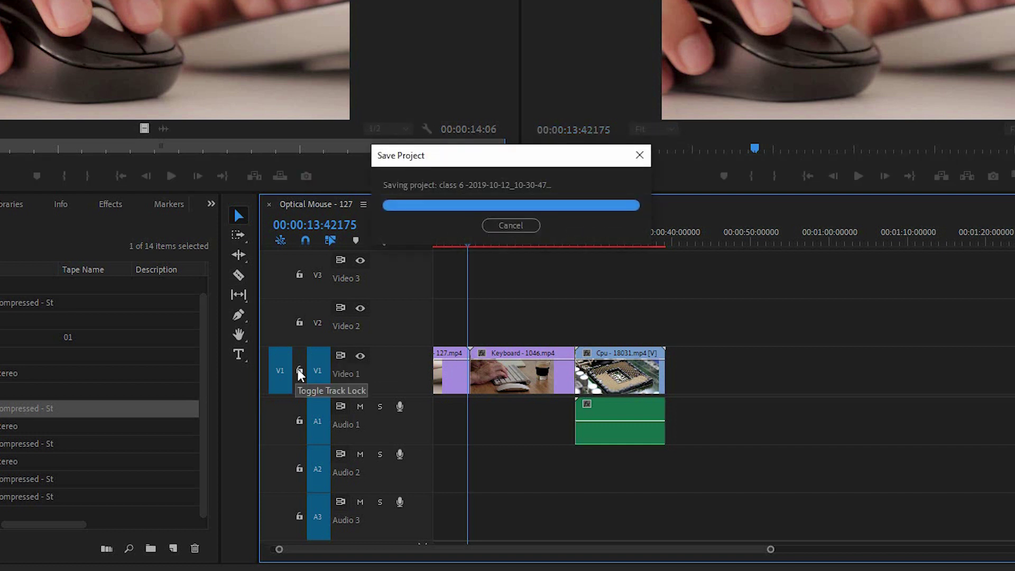
click(298, 370)
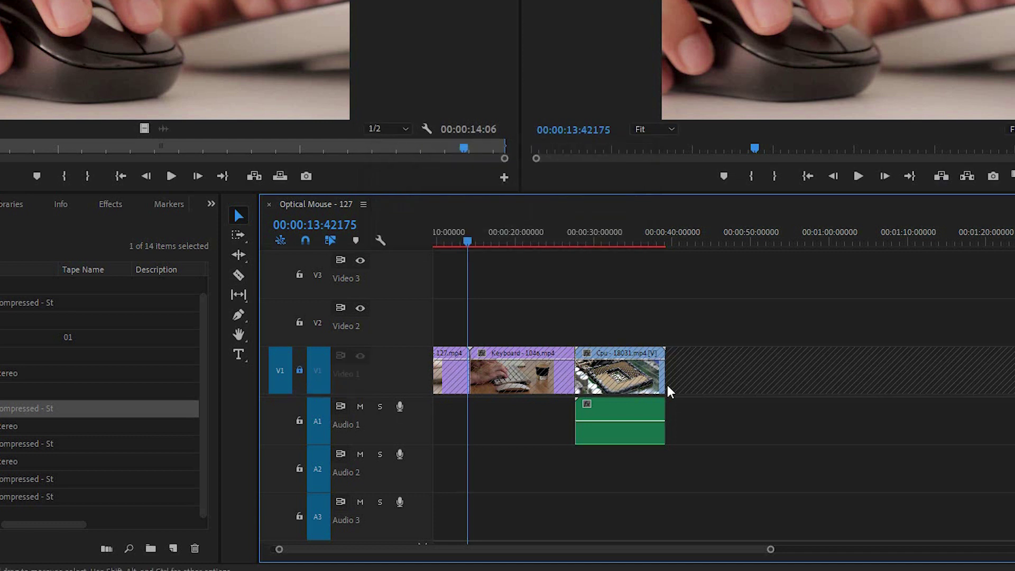
click(297, 371)
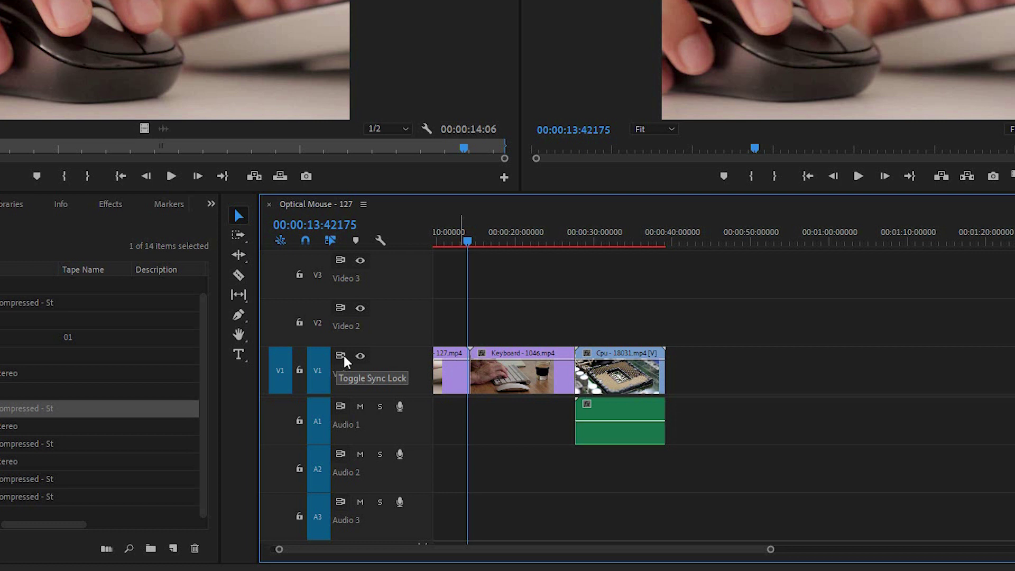
click(340, 355)
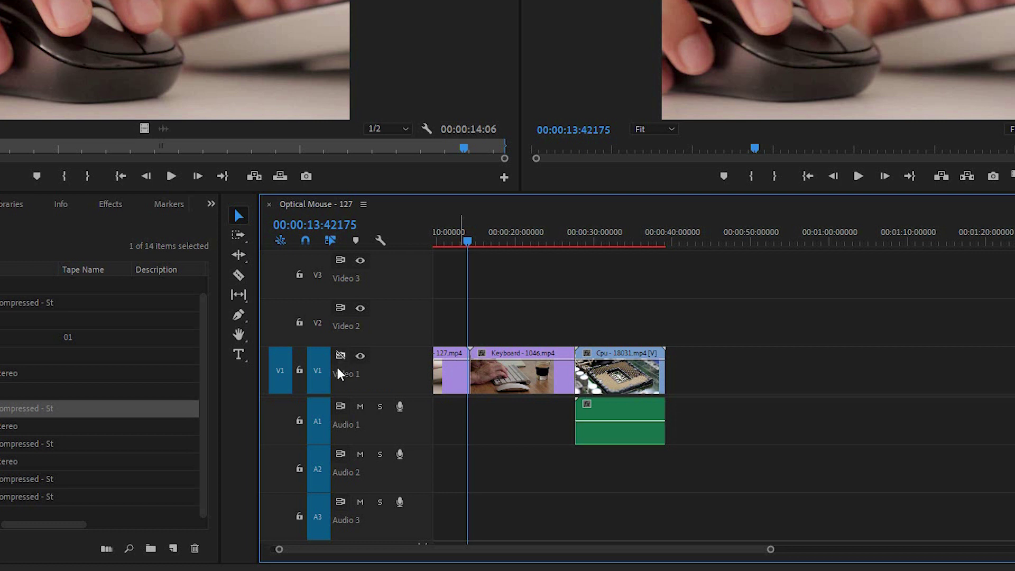
click(300, 370)
click(299, 370)
Step: Expand the Video 1 track taller to show clip thumbnails and keyframe controls
double_click(349, 369)
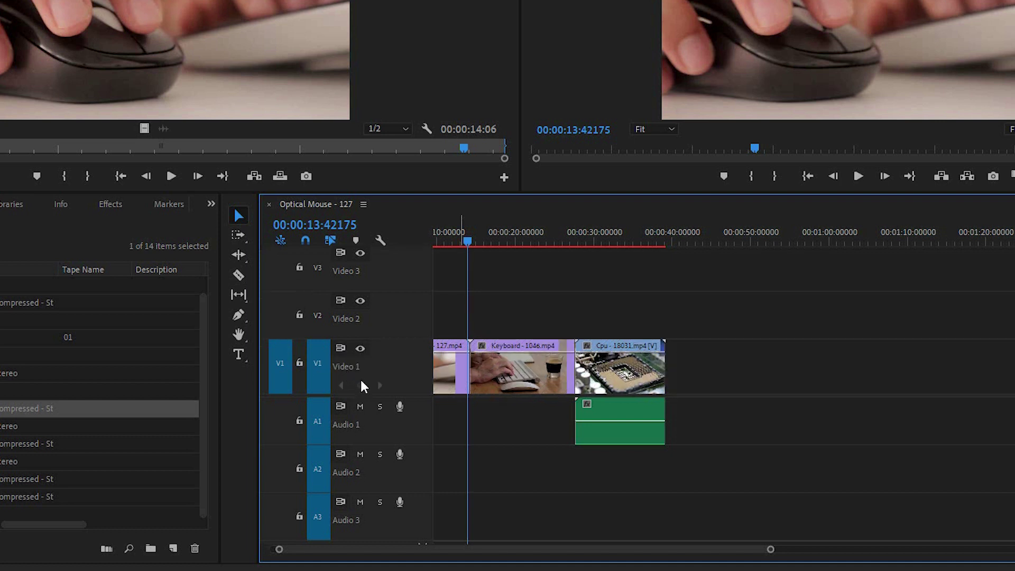
double_click(349, 367)
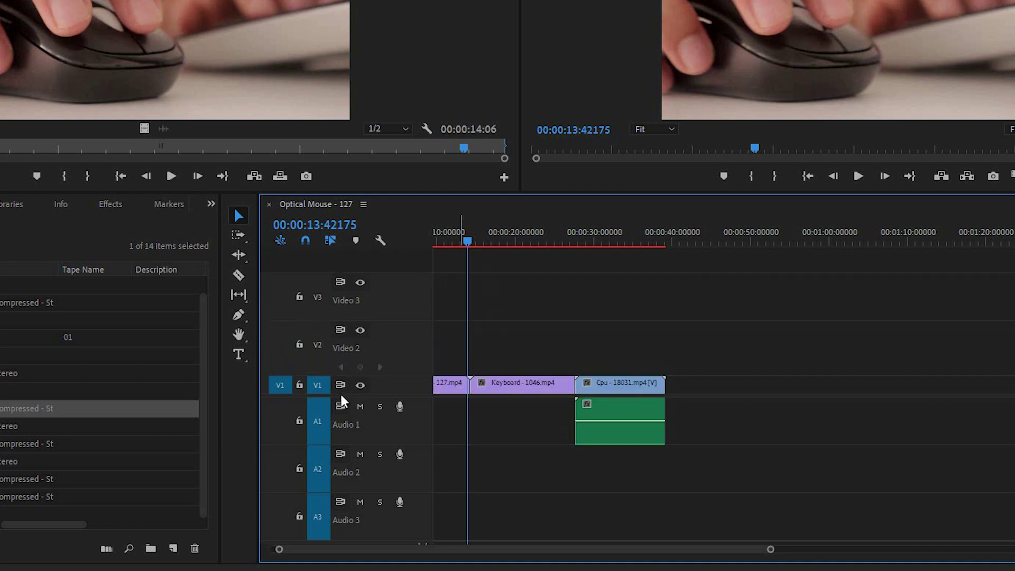
double_click(374, 381)
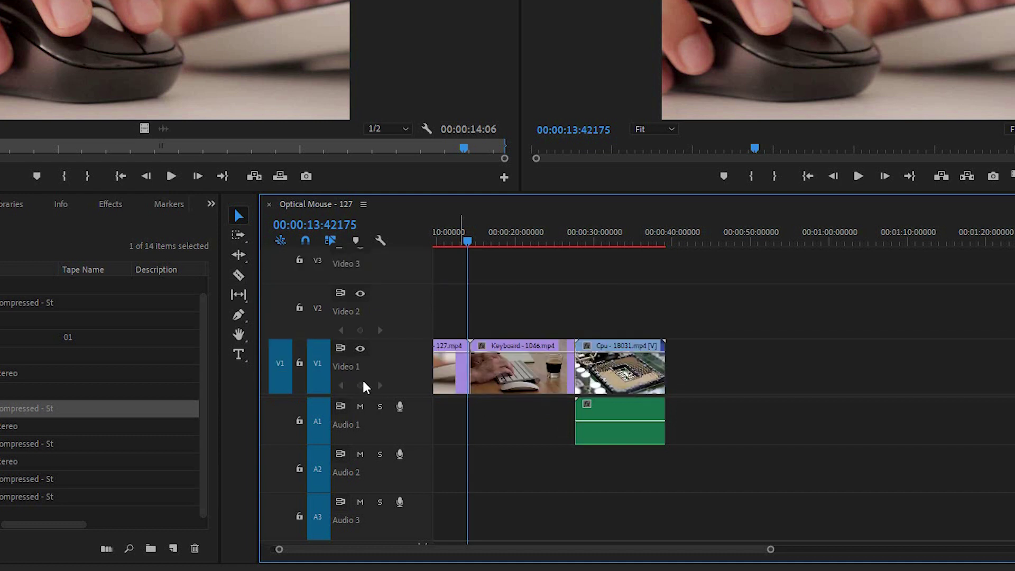
Step: Rename the Video 1 track to 0101 from its track header menu
right_click(384, 355)
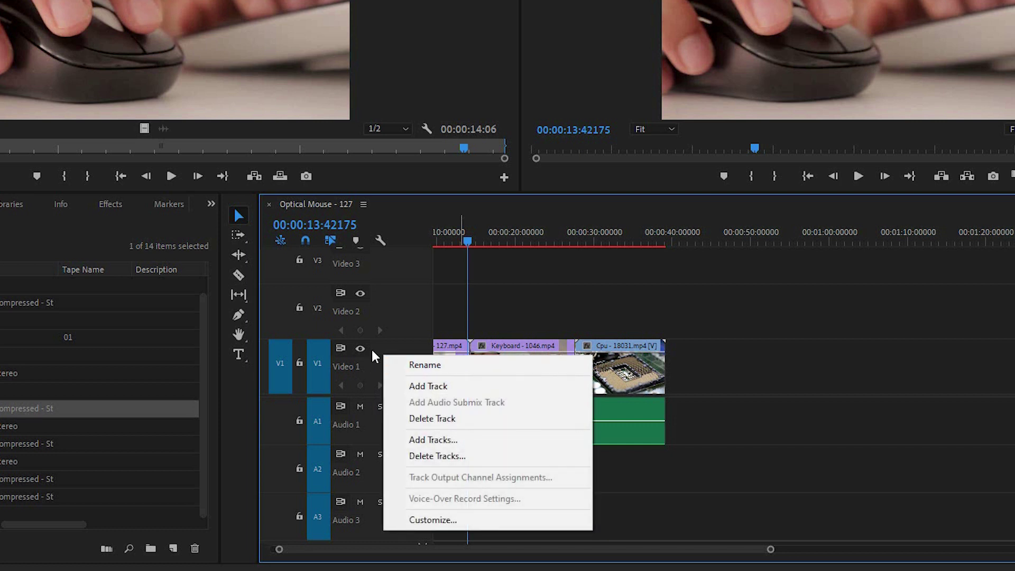
click(405, 365)
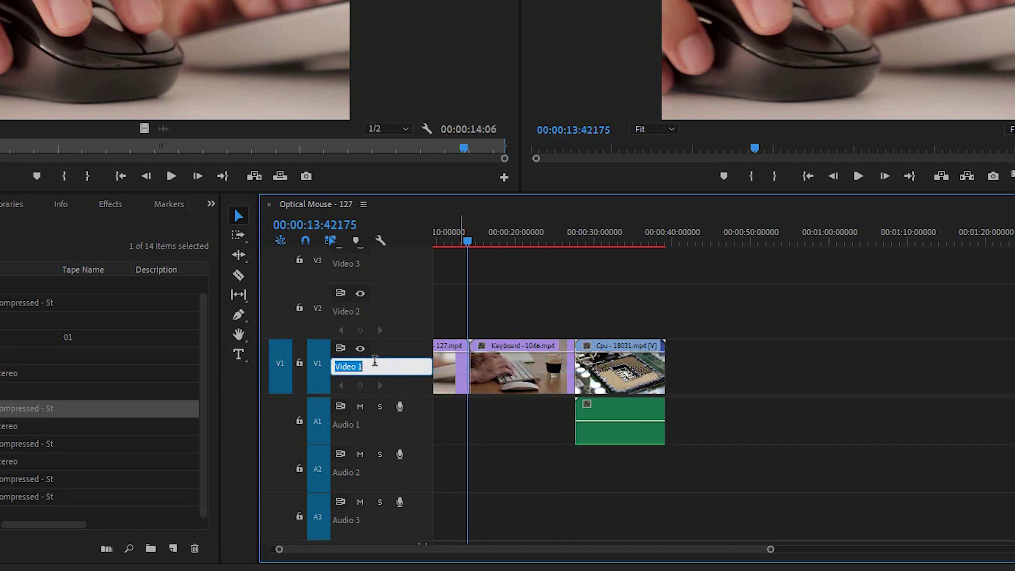
text(0101)
key(Return)
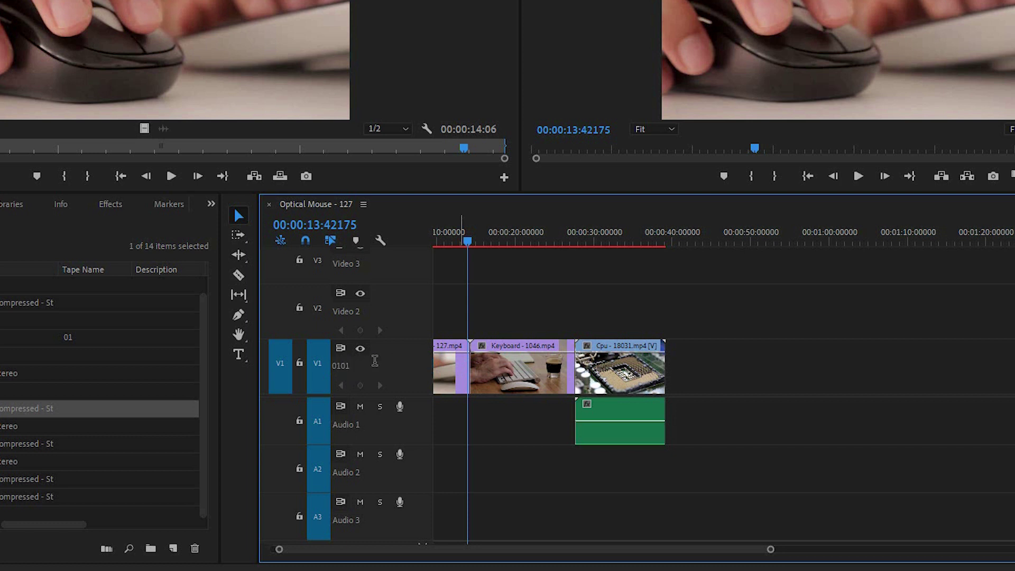
right_click(374, 363)
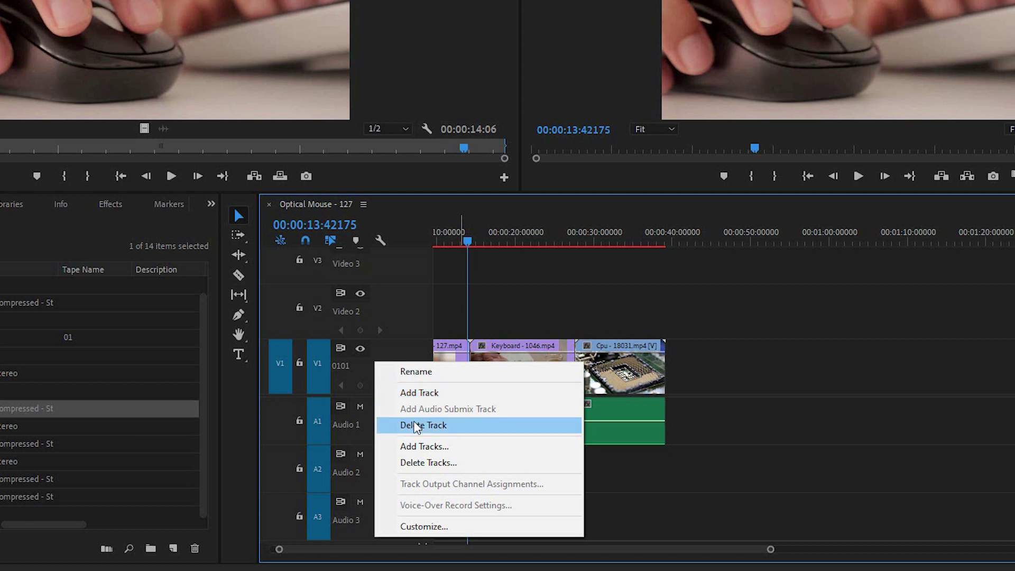
Step: Add a new video track V4 above Video 3 and expand Video 2
click(420, 392)
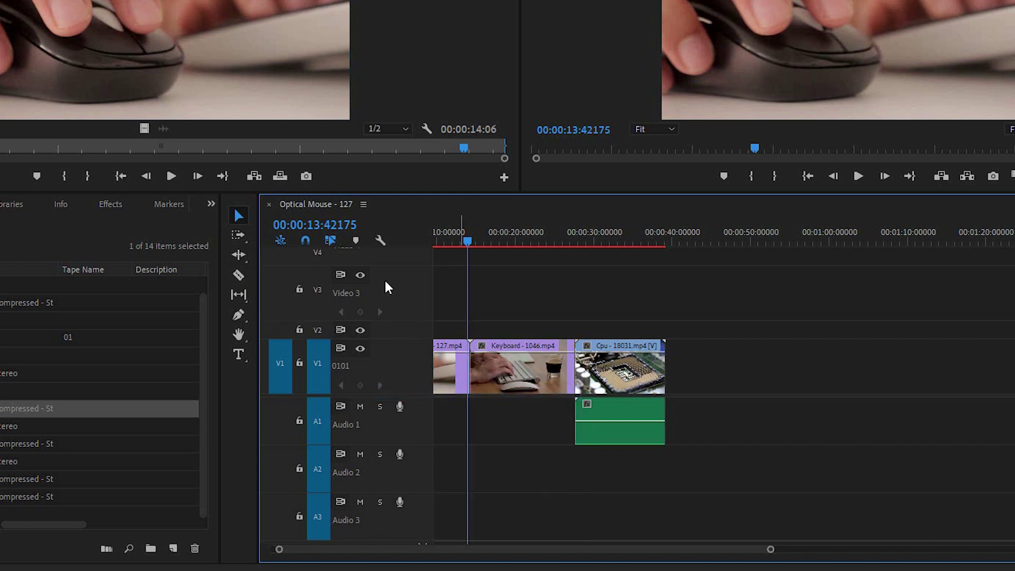
scroll(381, 288, up, 2)
double_click(394, 325)
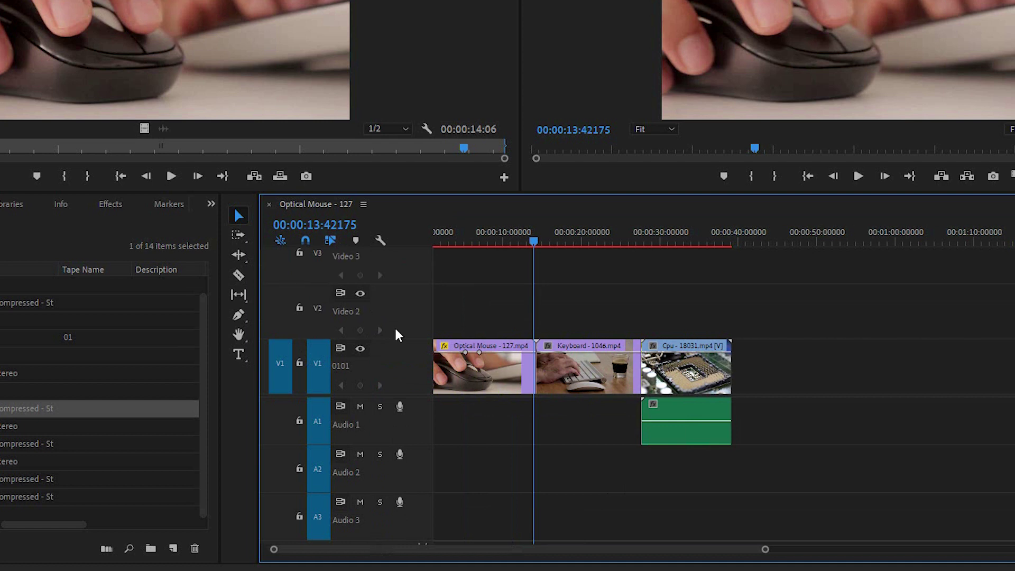
Step: Delete tracks through the Delete Tracks dialog, keeping empty Video 2, Video 3, Audio 2 and Audio 3
right_click(395, 303)
click(418, 405)
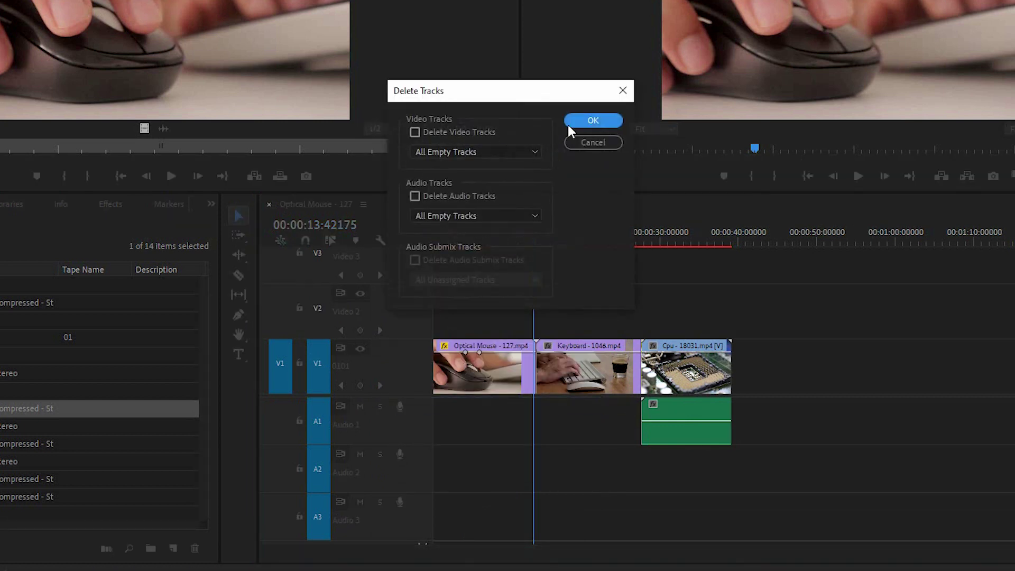
click(587, 122)
scroll(371, 351, up, 1)
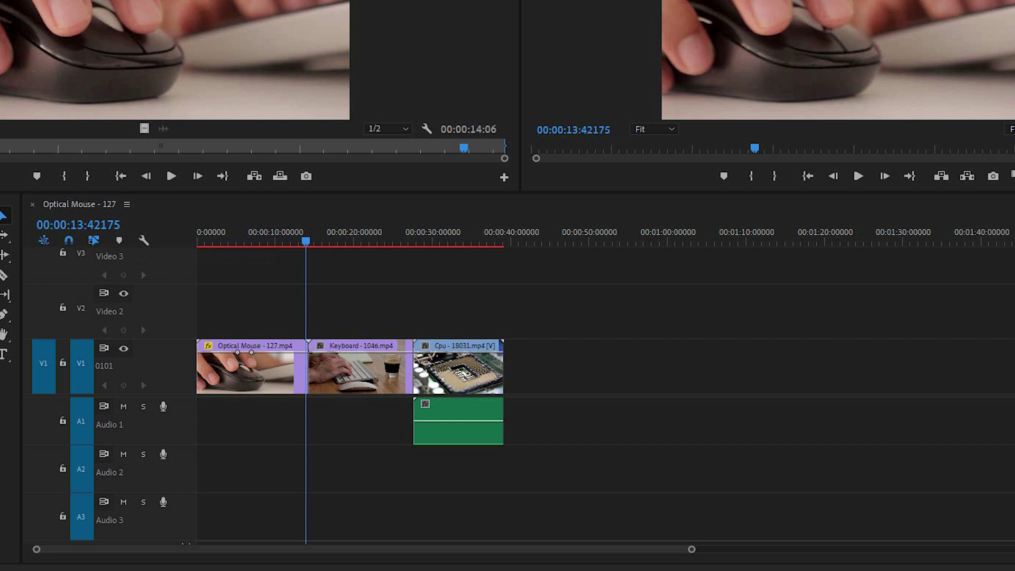
Step: Patch the source to A1 and create an empty DV-NTSC Standard 48kHz Sequence 03
click(44, 421)
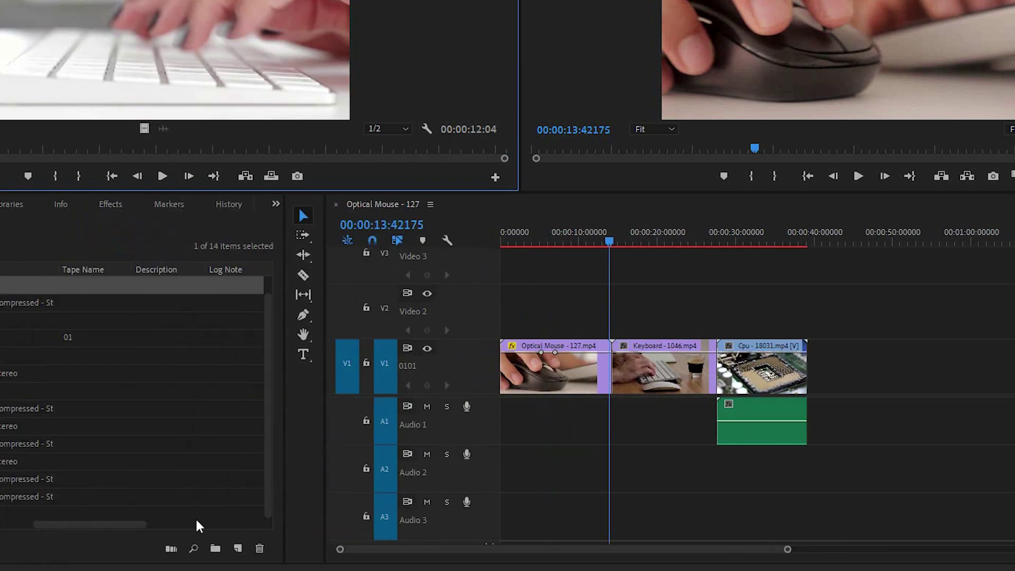
click(237, 550)
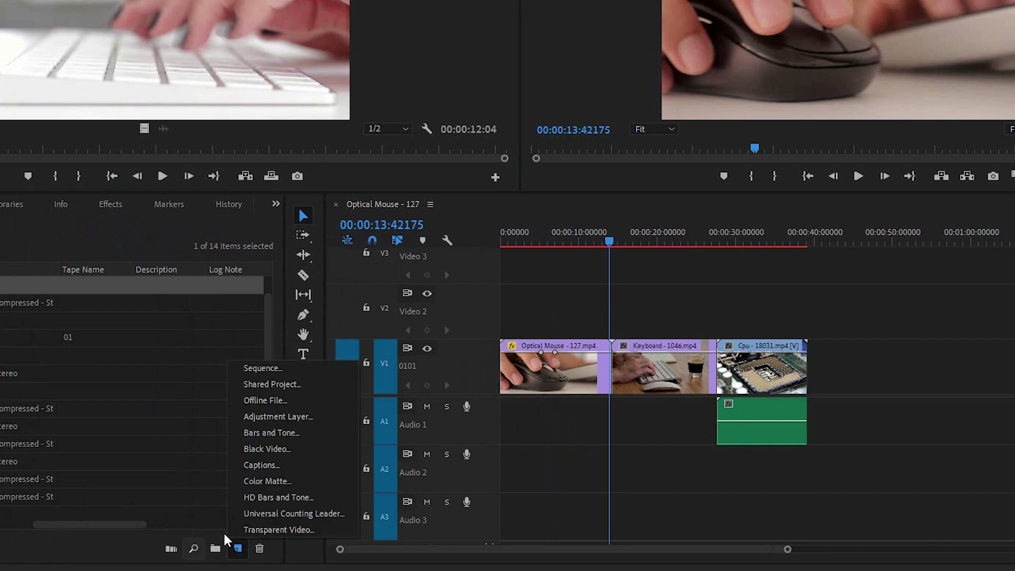
click(253, 369)
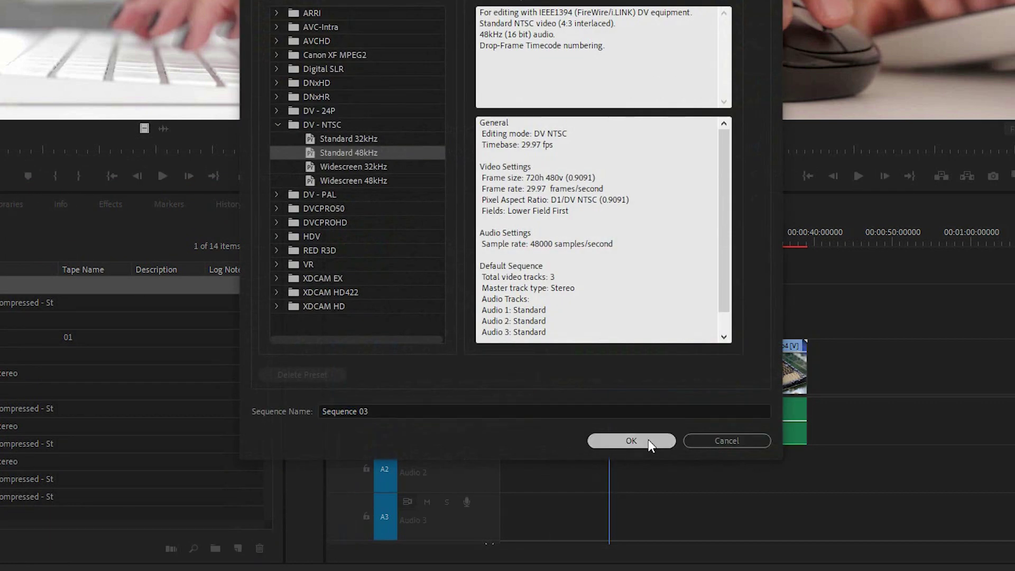
click(648, 439)
click(399, 204)
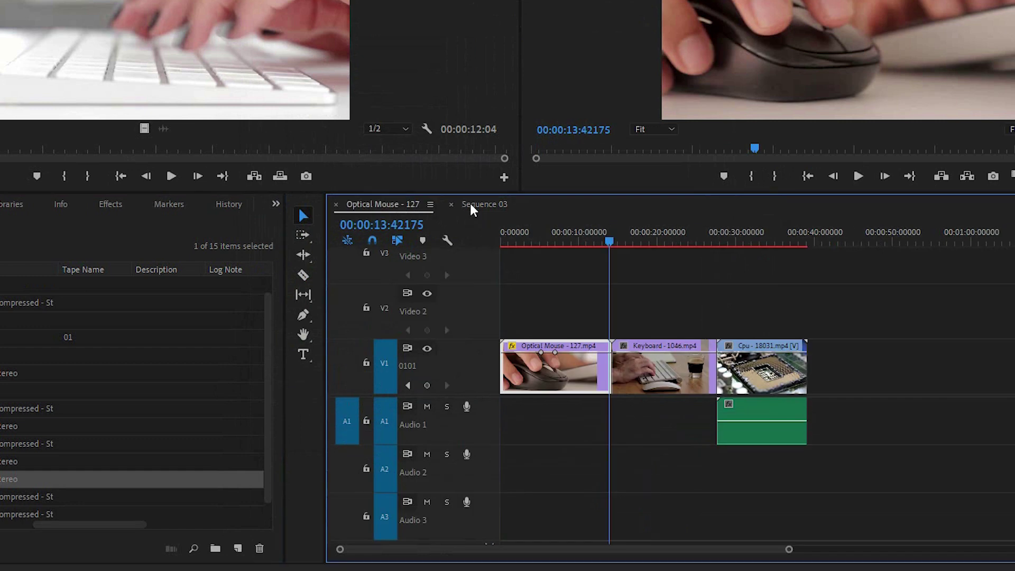
Step: Place clip 01 into Sequence 03, changing the sequence settings to match the clip
click(470, 204)
click(418, 204)
click(478, 204)
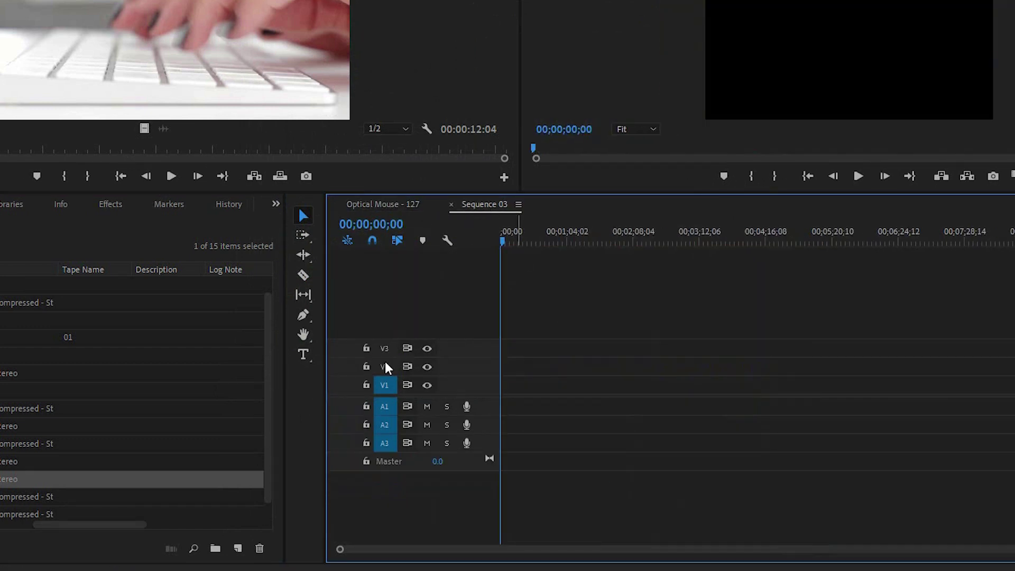
click(263, 343)
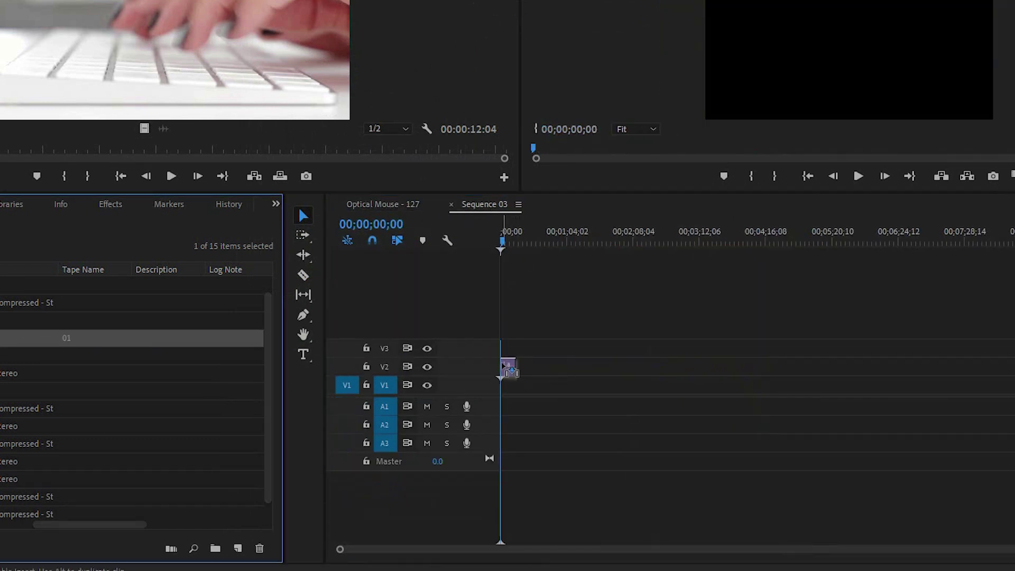
drag(263, 346, 507, 367)
click(534, 236)
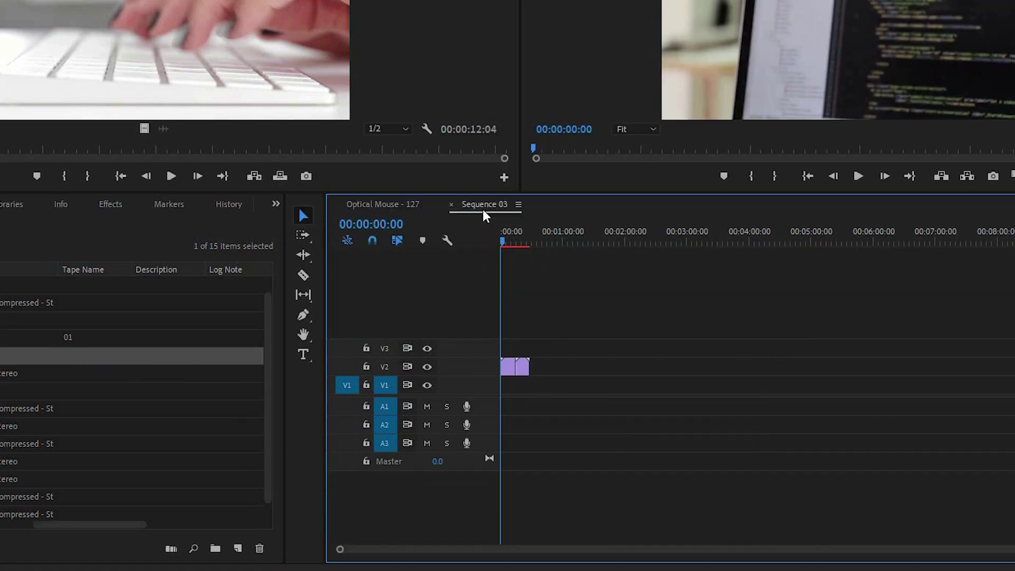
Step: Return to the Optical Mouse - 127 timeline
scroll(53, 409, up, 1)
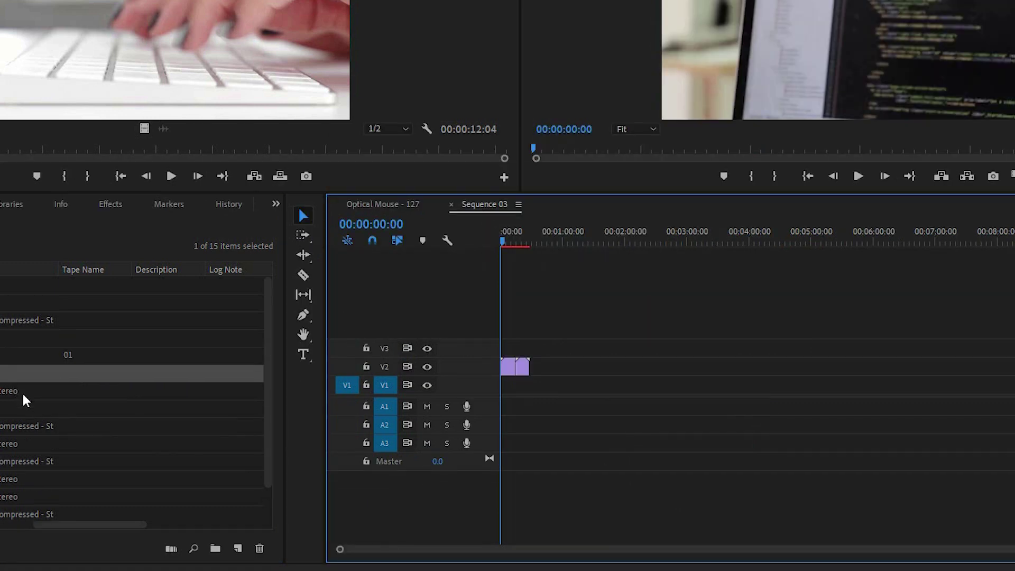
scroll(132, 402, down, 2)
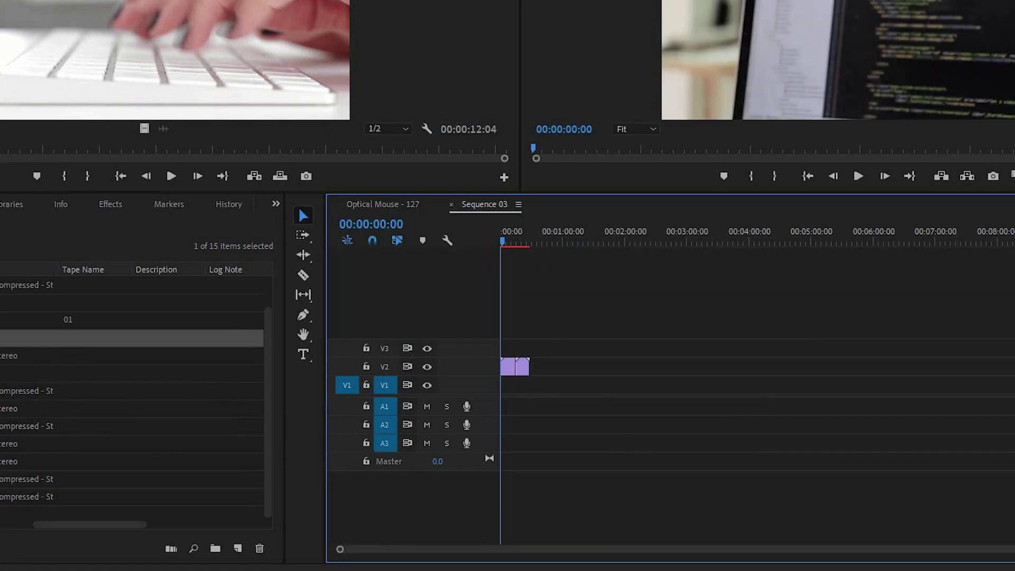
click(40, 465)
click(384, 204)
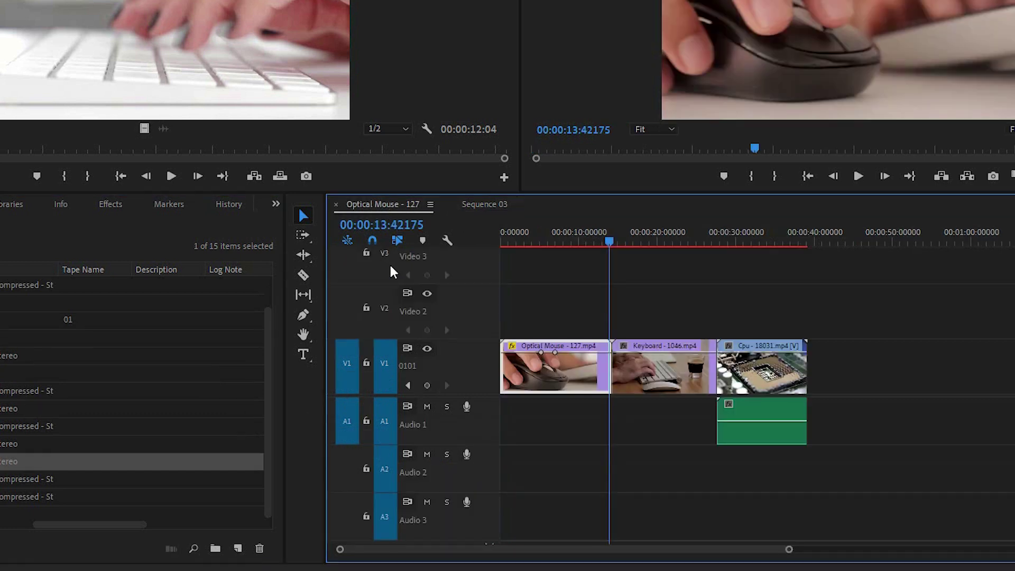
click(348, 241)
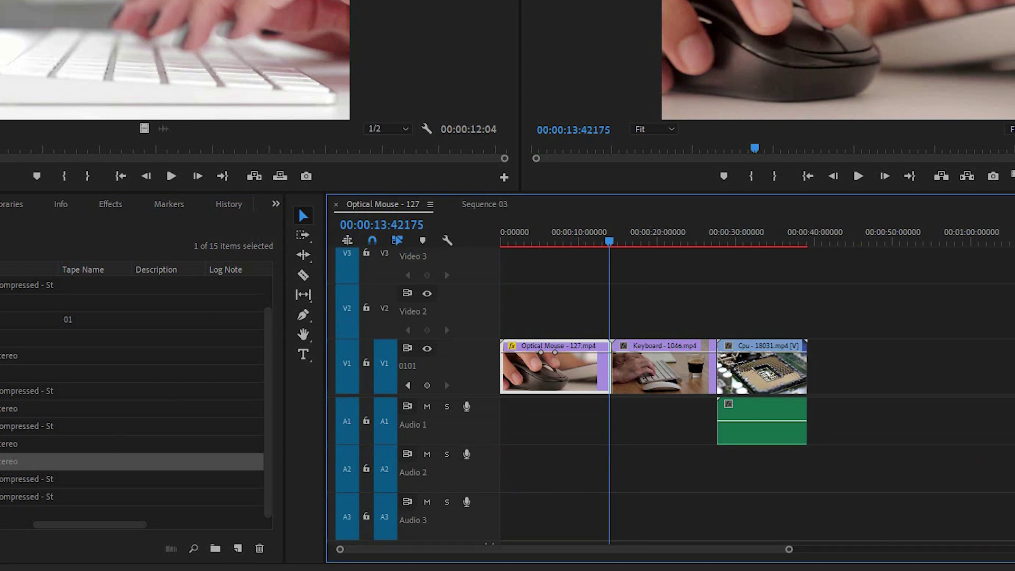
drag(256, 438, 869, 317)
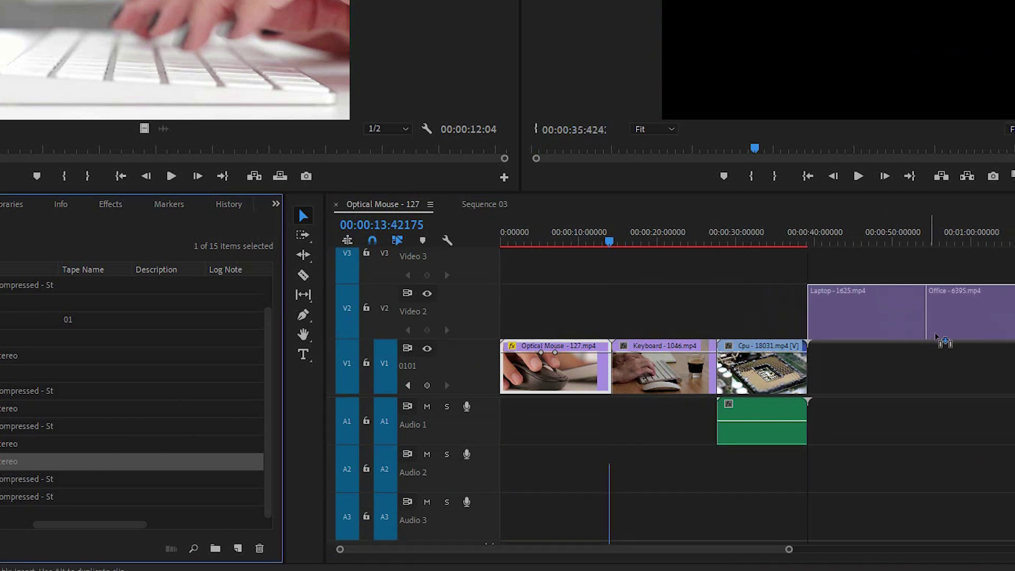
drag(870, 317, 951, 317)
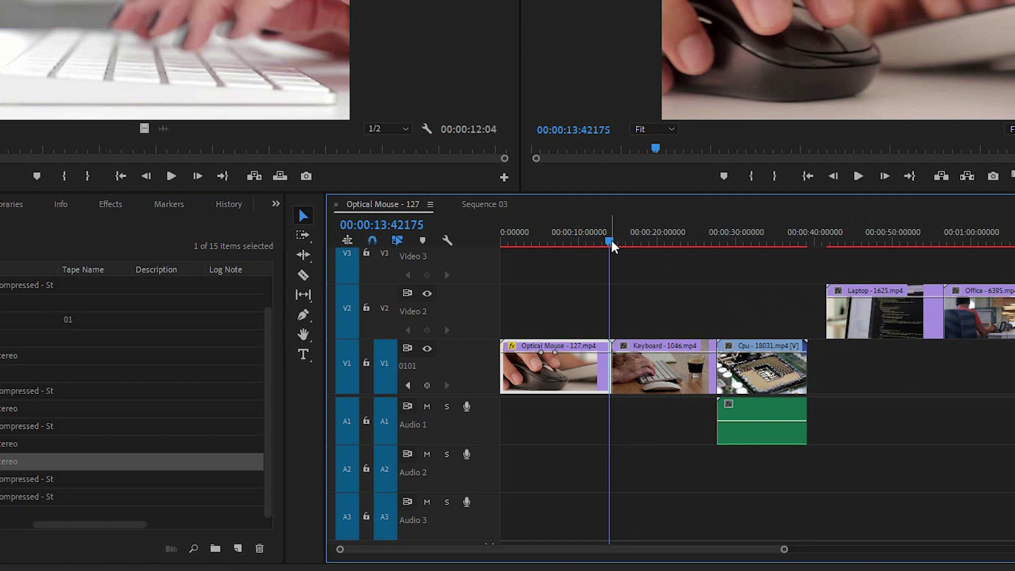
drag(610, 241, 867, 241)
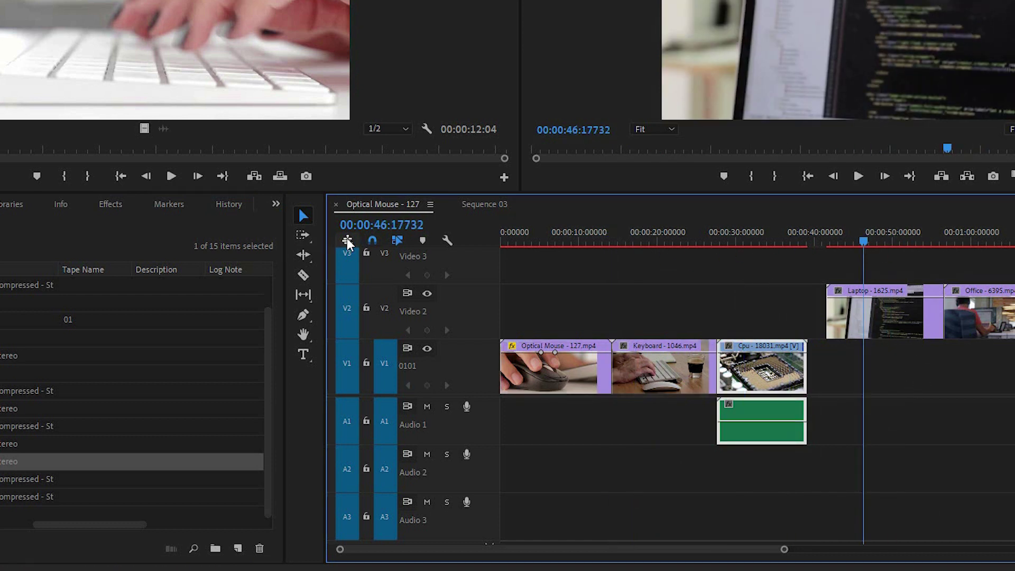
click(489, 205)
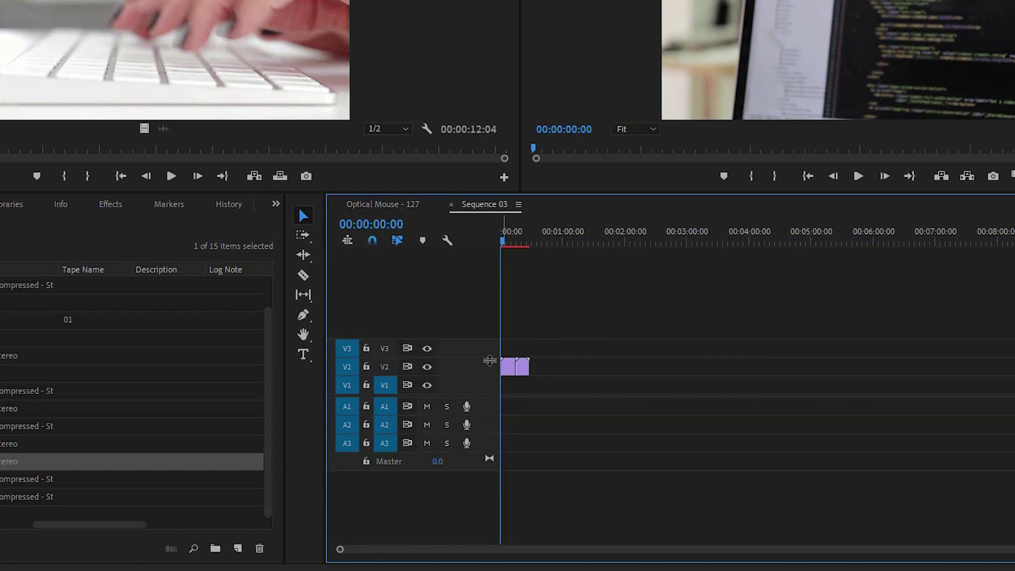
click(403, 206)
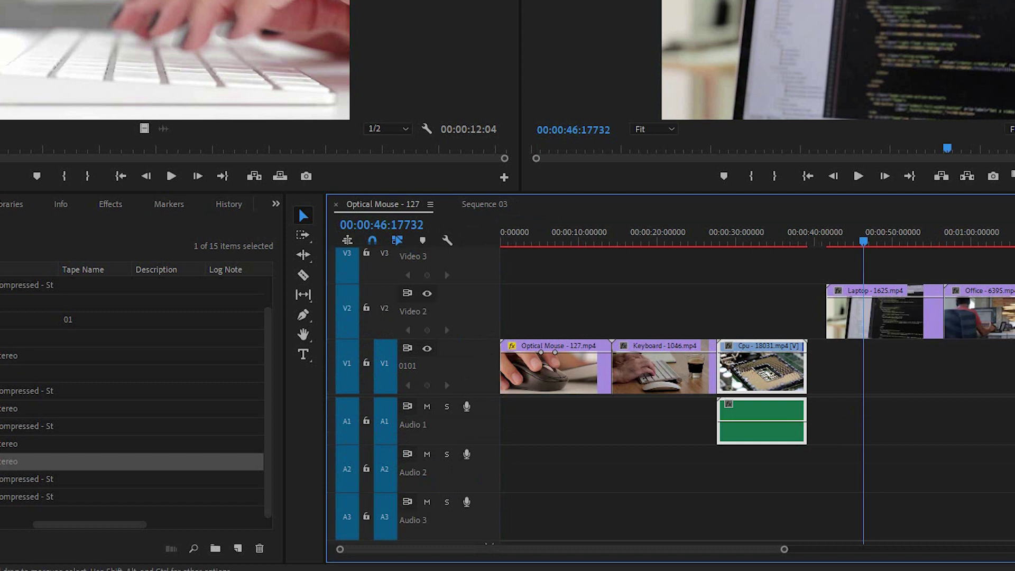
click(893, 315)
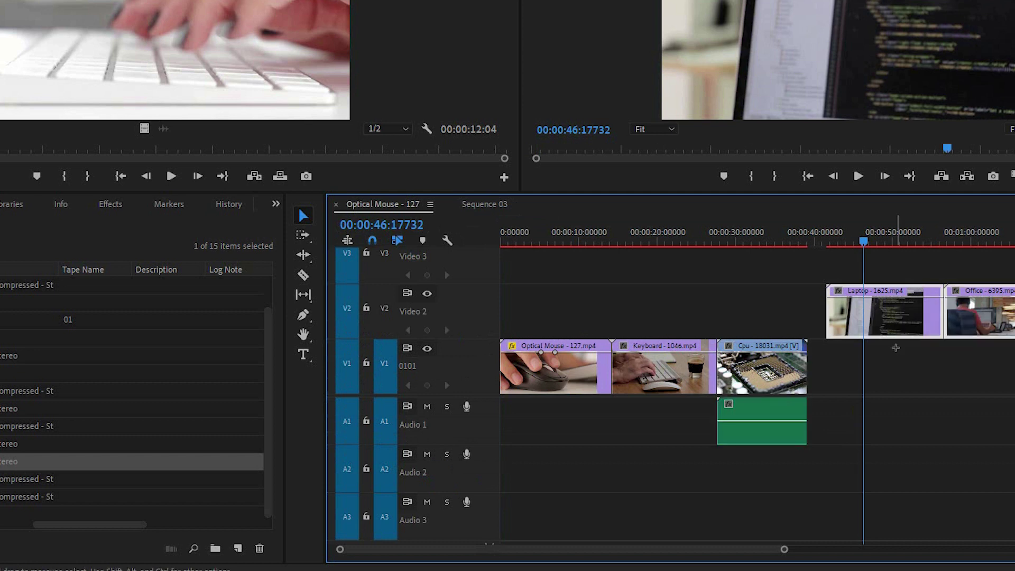
key(Delete)
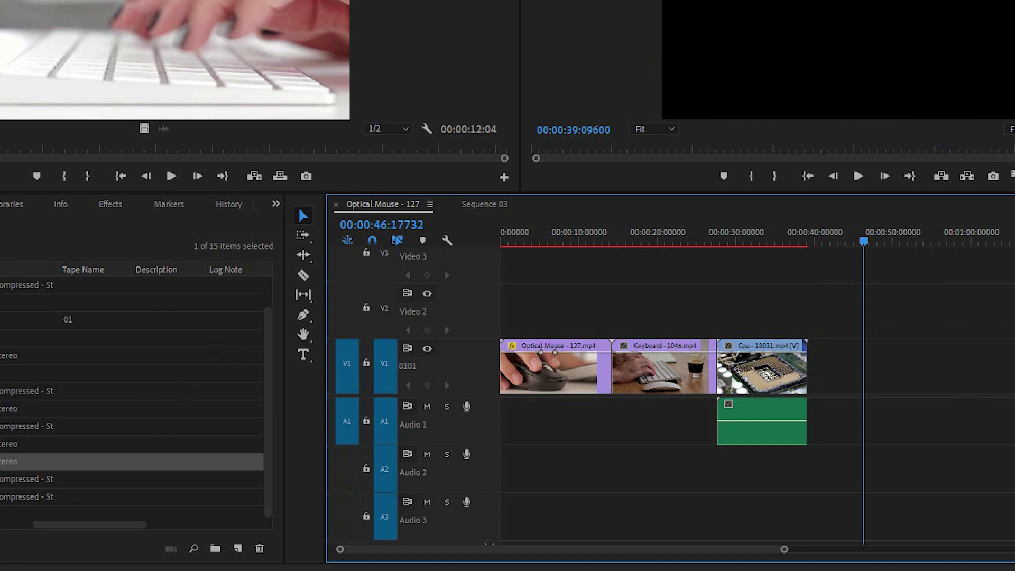
Step: Nest Sequence 03 on V1 and A1 right after the Cpu clip and scrub through it
click(67, 462)
drag(841, 415, 841, 416)
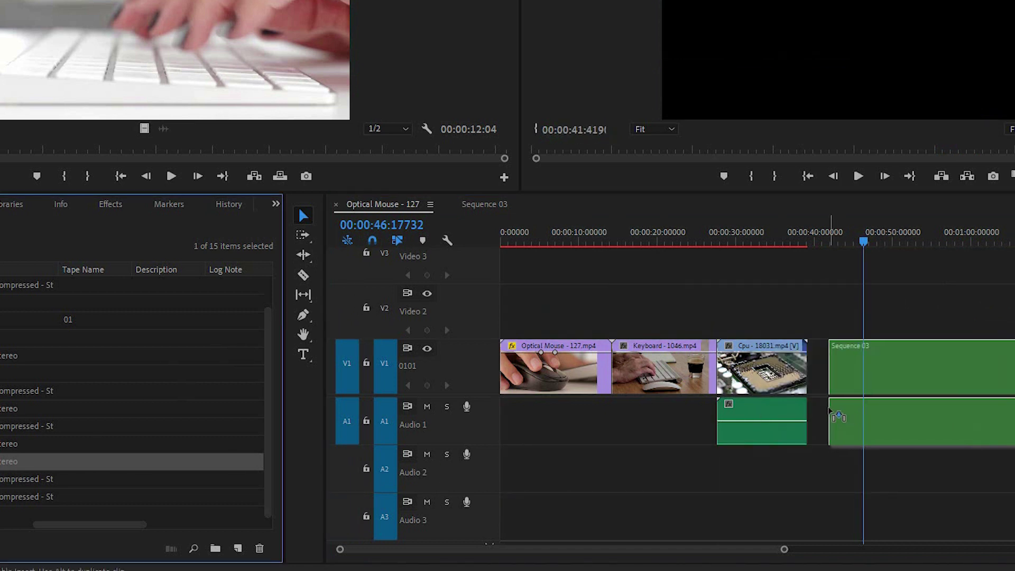
mouse_move(867, 244)
mouse_down()
mouse_move(1013, 249)
mouse_move(925, 304)
mouse_up()
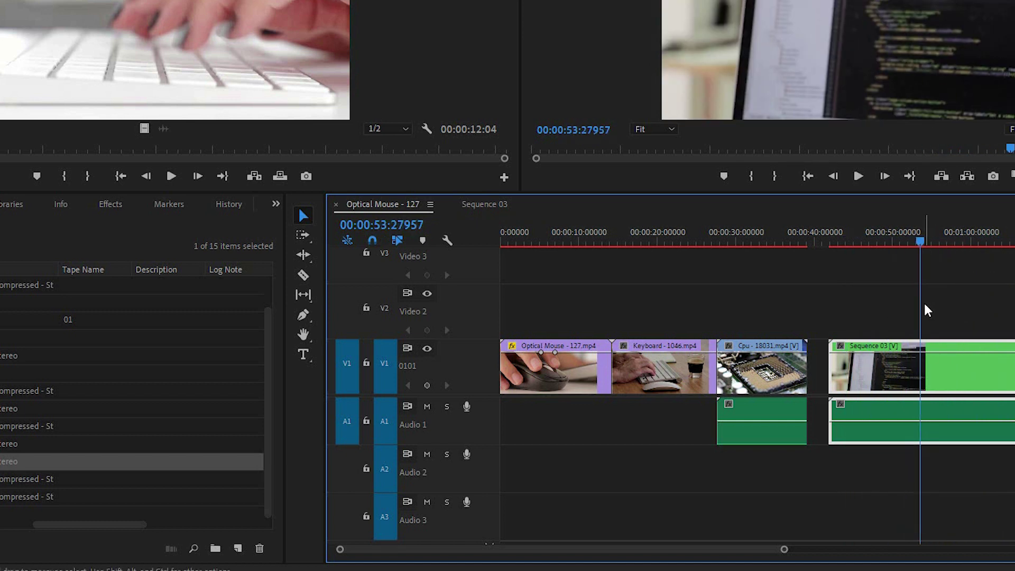
click(353, 238)
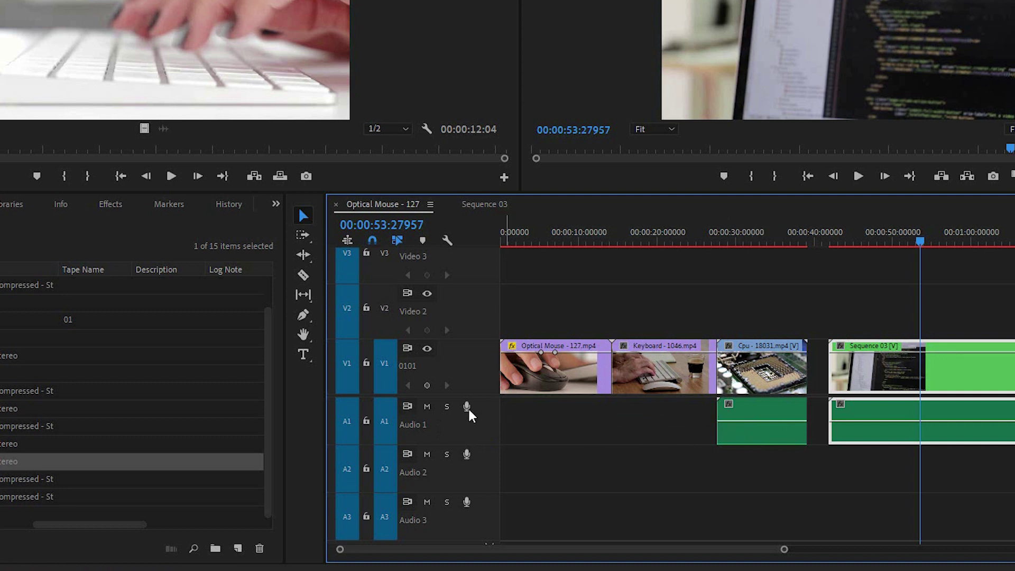
Step: Solo Audio 1, then turn solo off and mute Audio 1 instead
click(446, 408)
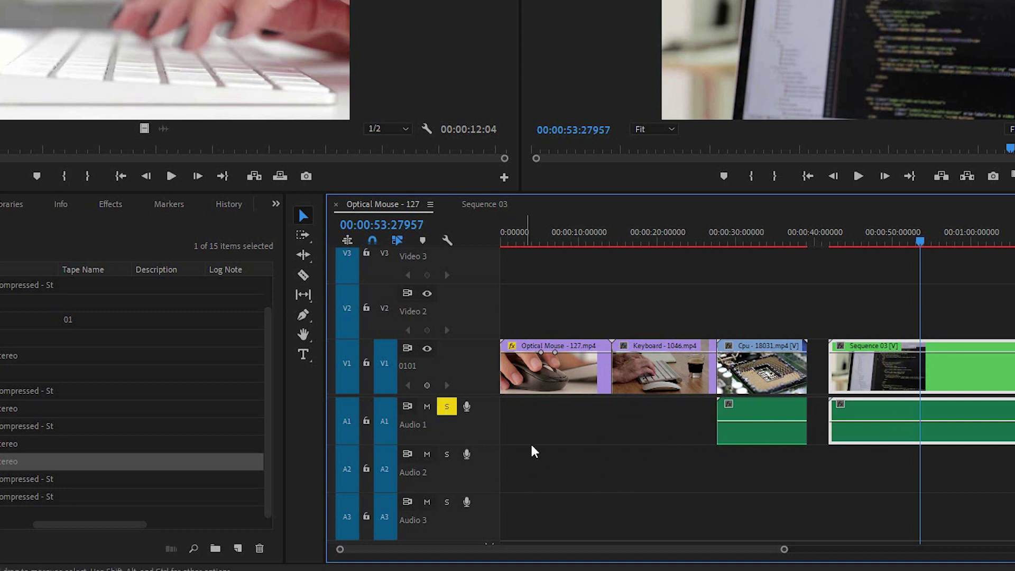
click(425, 406)
click(447, 406)
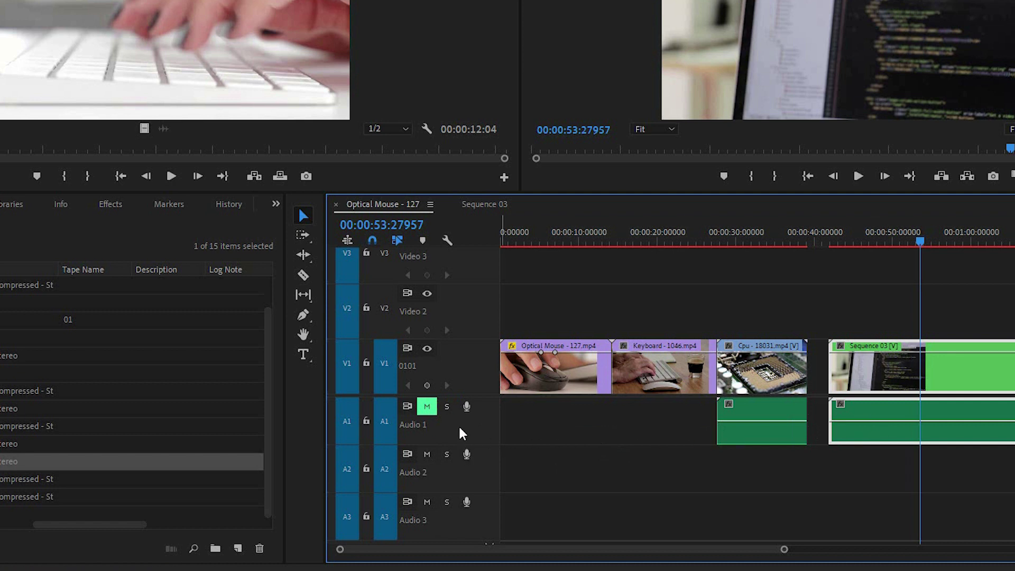
click(368, 419)
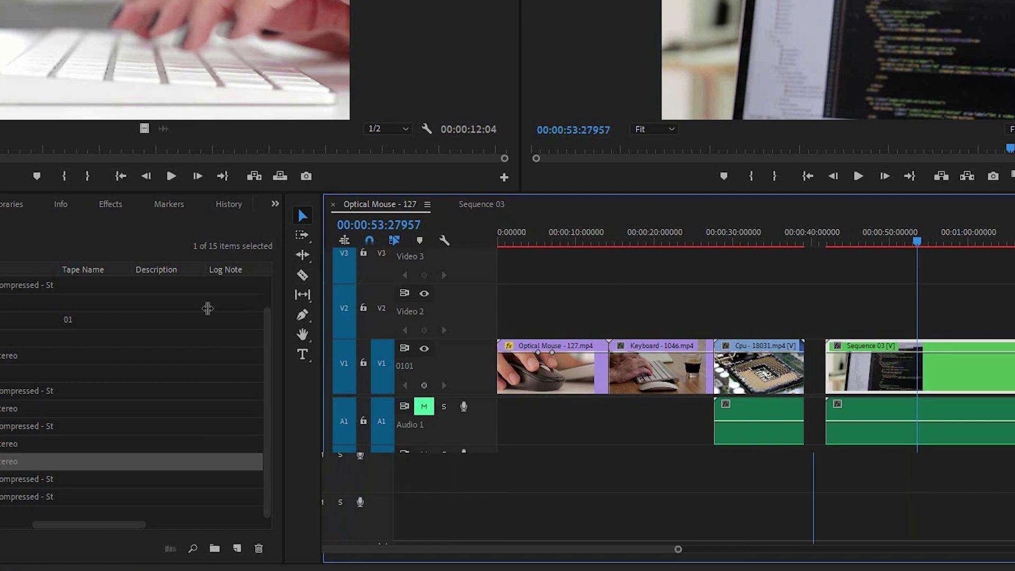
Step: Widen the timeline panel at the Project panel's expense, then zoom the timeline view
drag(324, 322, 204, 322)
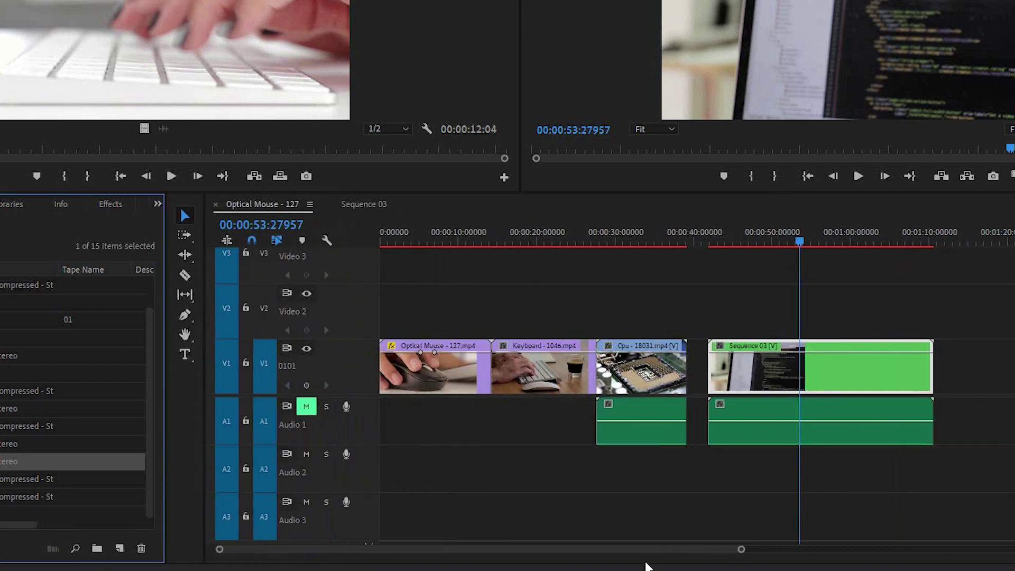
click(741, 550)
mouse_move(741, 549)
mouse_down()
mouse_move(705, 551)
mouse_move(771, 550)
mouse_up()
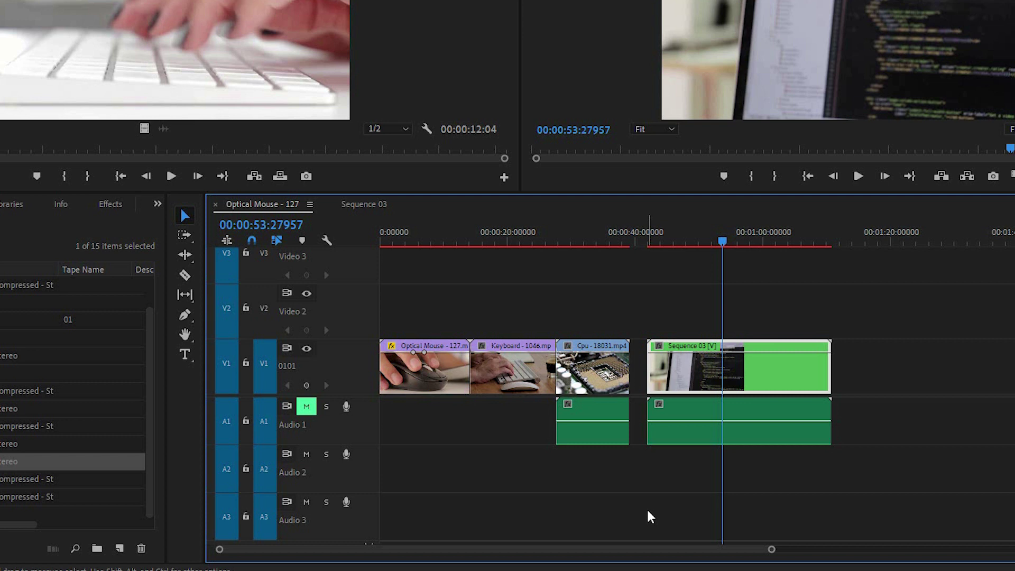